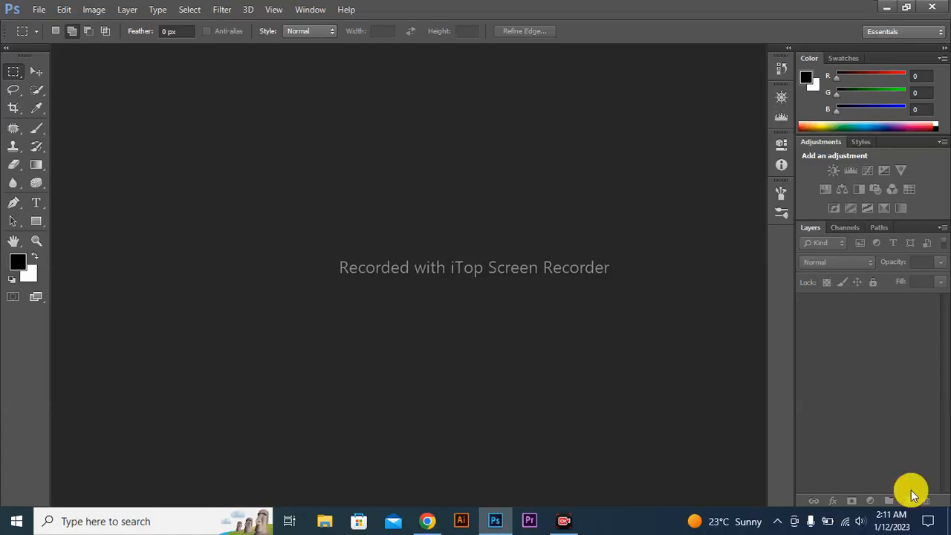
Create a new RGB document 600 pixels wide and 900 pixels high at 72 pixels/inch with a white background
left_click(43, 12)
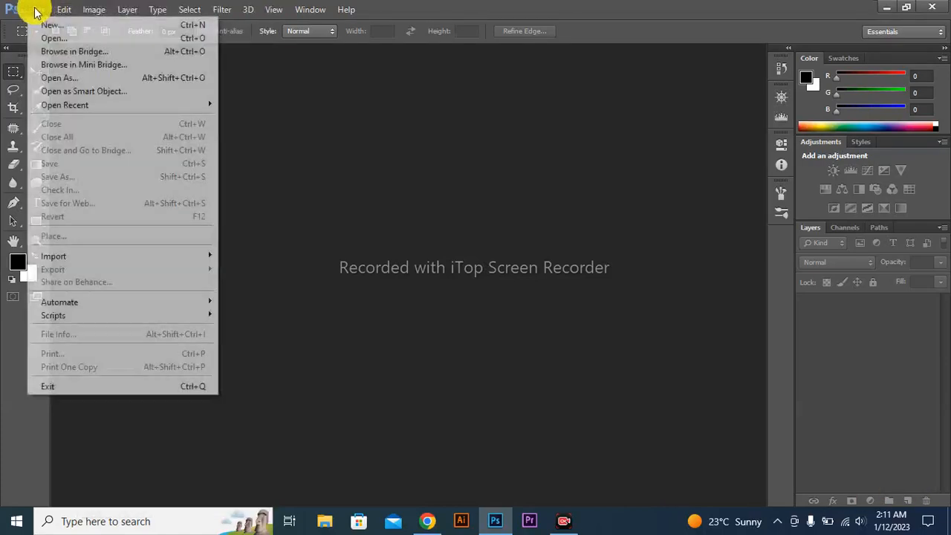
left_click(35, 26)
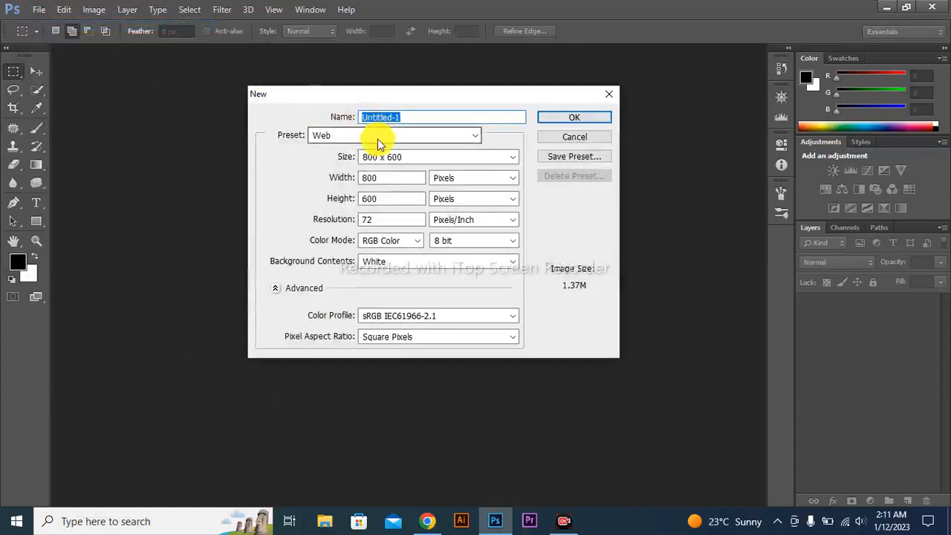
left_click(367, 178)
key("BackSpace")
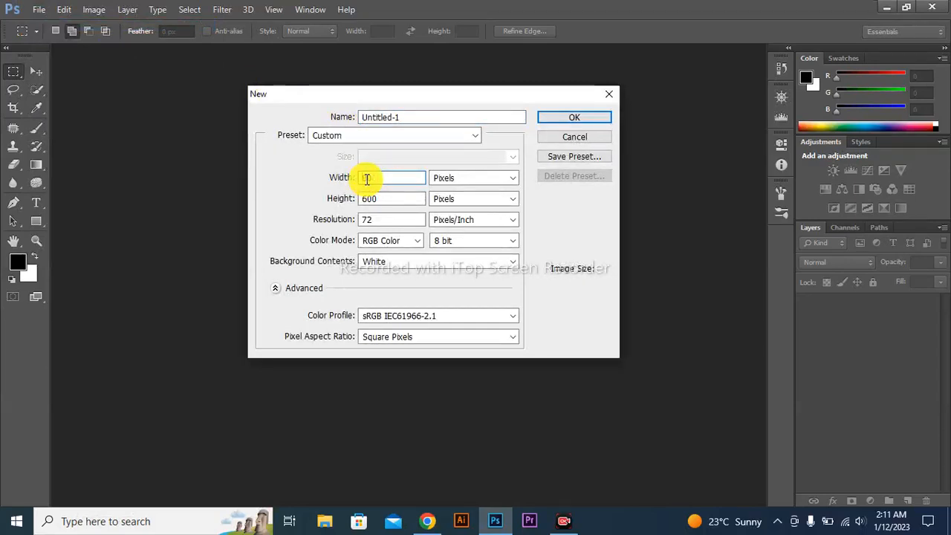
type("600")
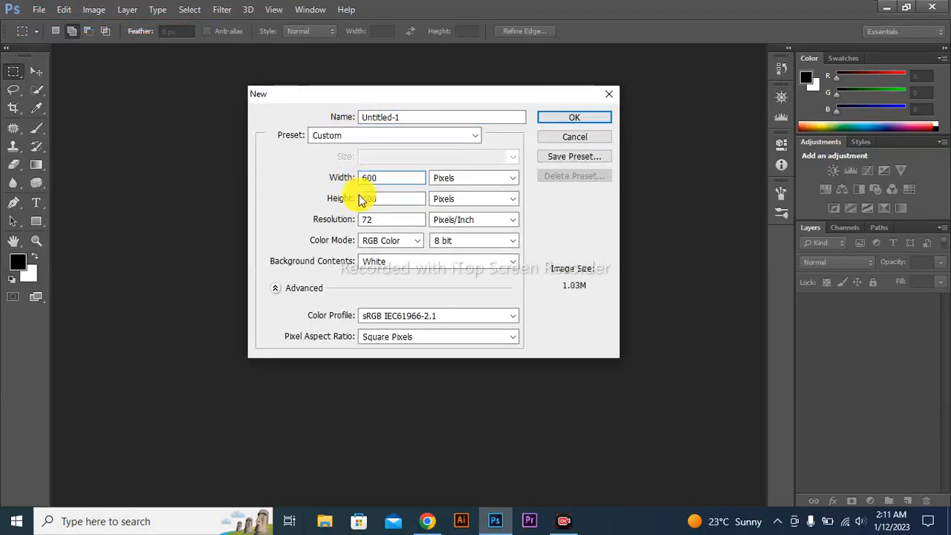
left_click(368, 199)
key("BackSpace")
type("900")
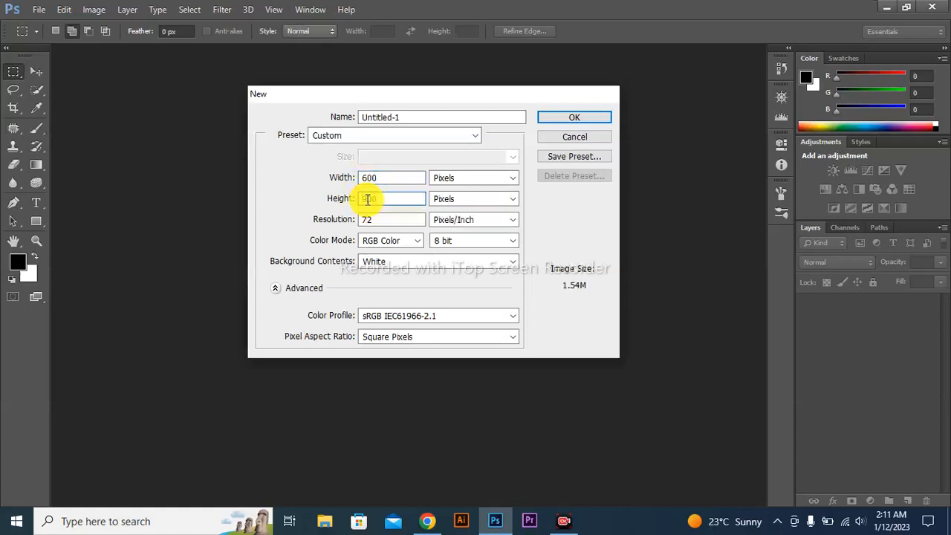
key("Escape")
left_click(366, 199)
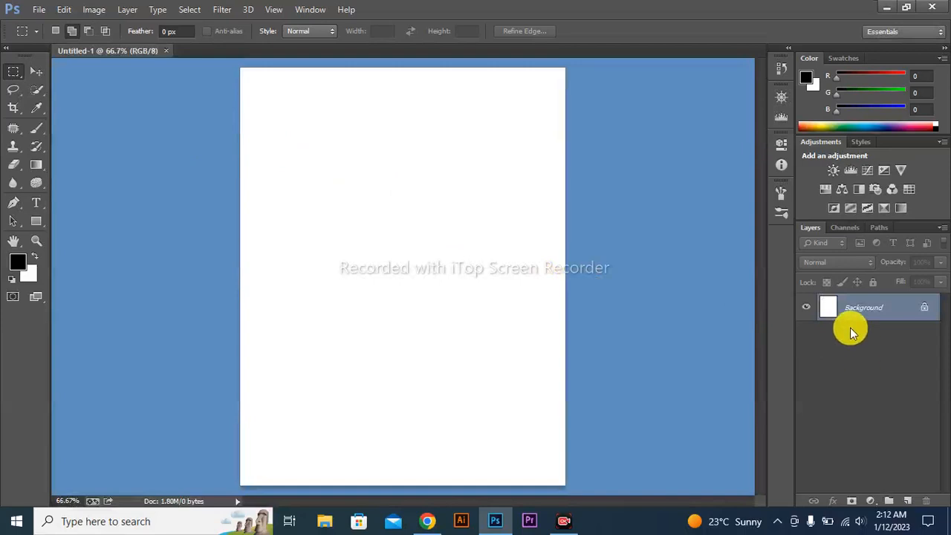
Add a new layer above the background and fill it with the orange foreground colour #ff4800
key("ctrl+shift+n")
key("Return")
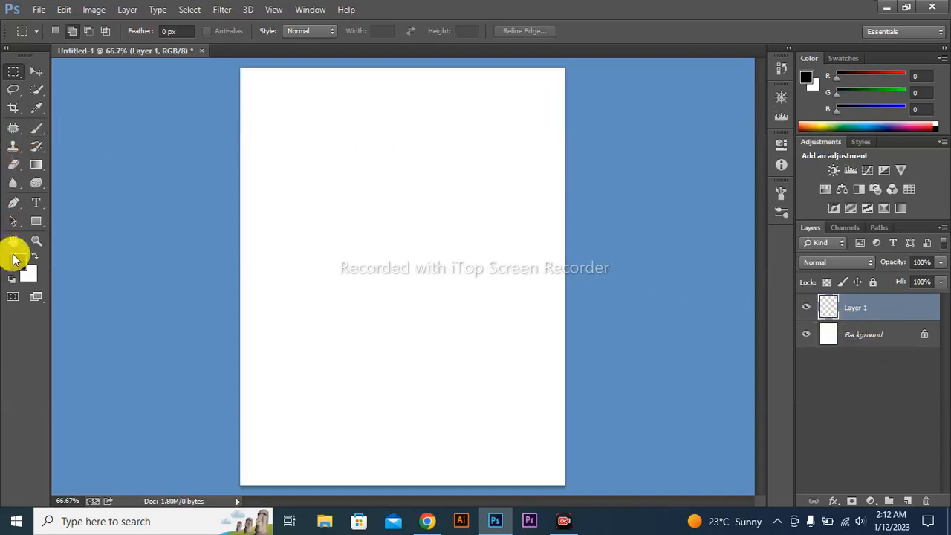
left_click(15, 259)
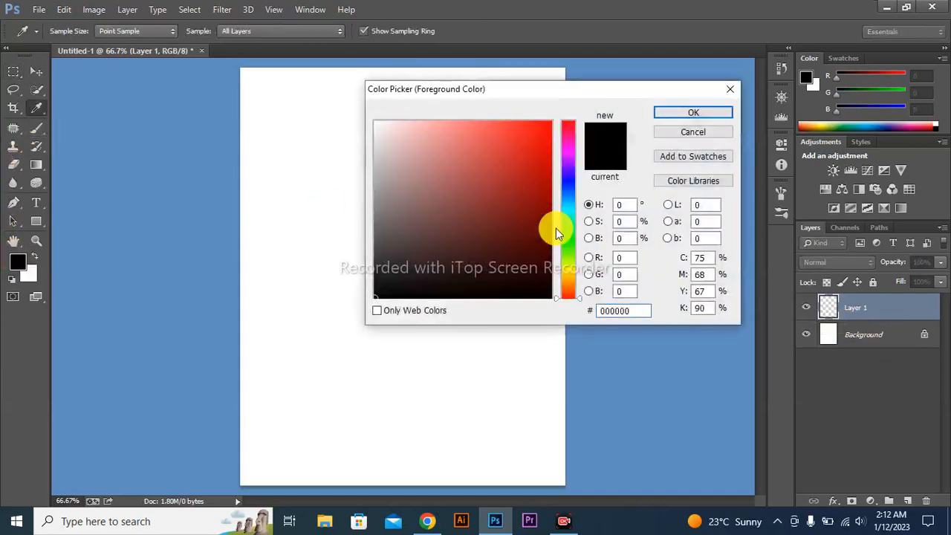
left_click_drag(568, 276, 569, 292)
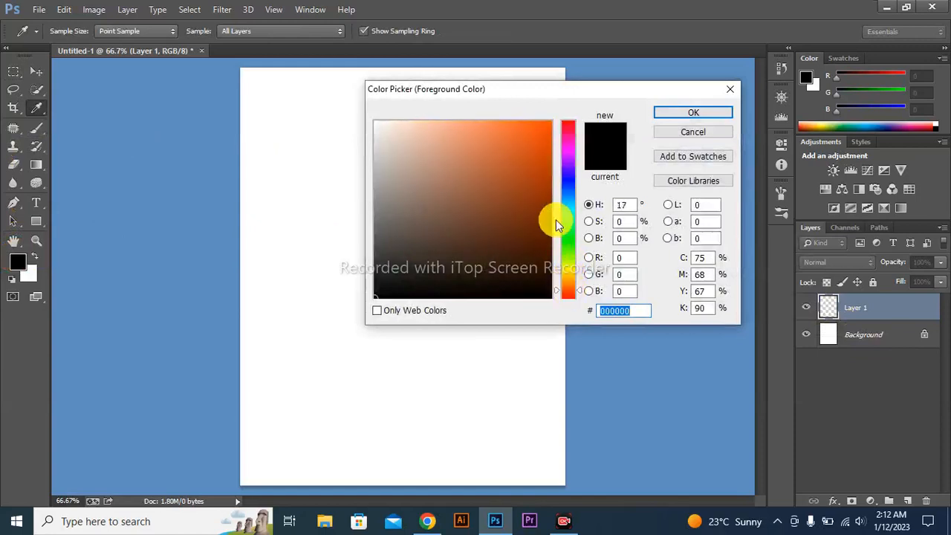
left_click_drag(541, 151, 561, 106)
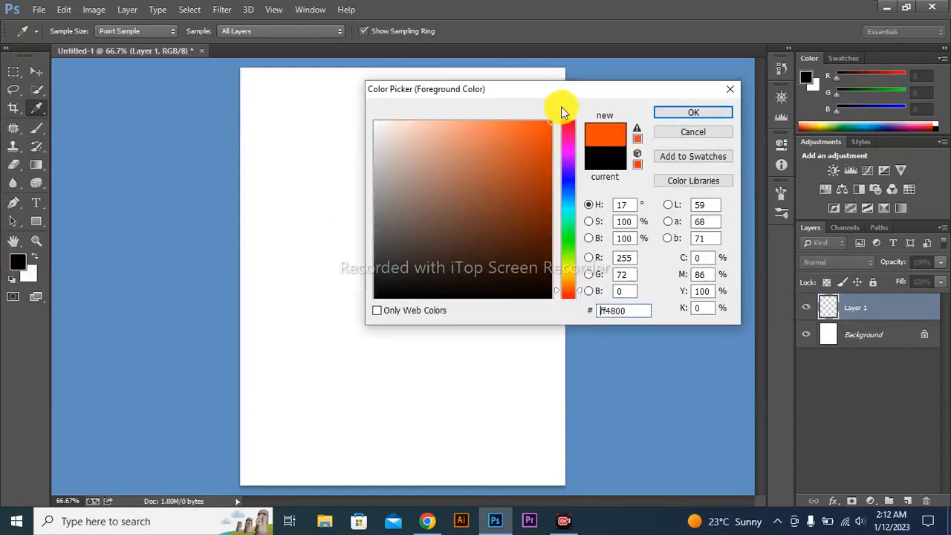
key("Return")
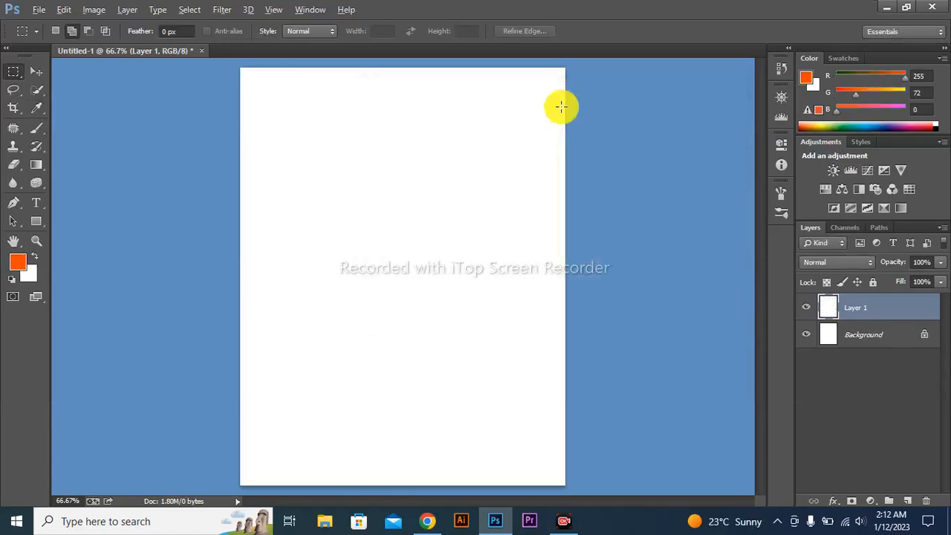
key("alt+BackSpace")
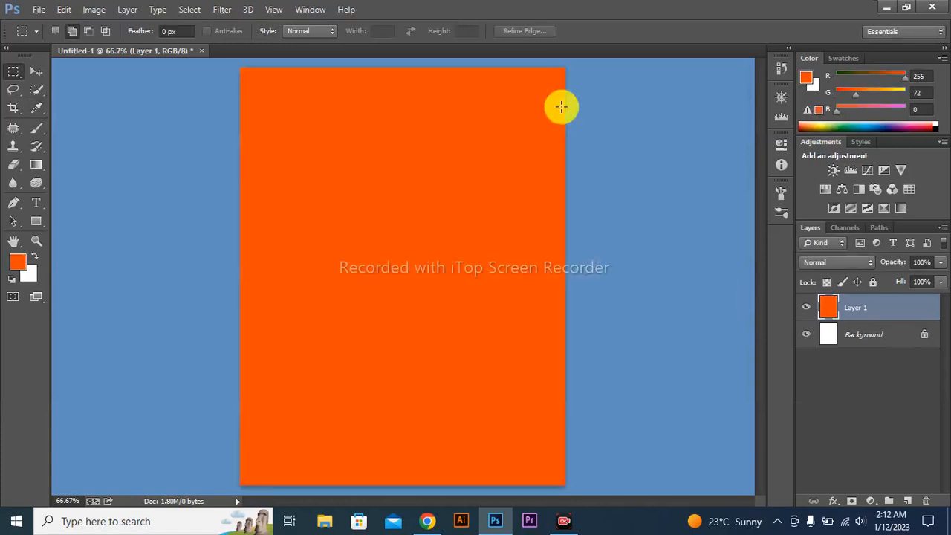
Set the background colour to dark purple #30016f
left_click(32, 280)
left_click_drag(567, 177, 568, 179)
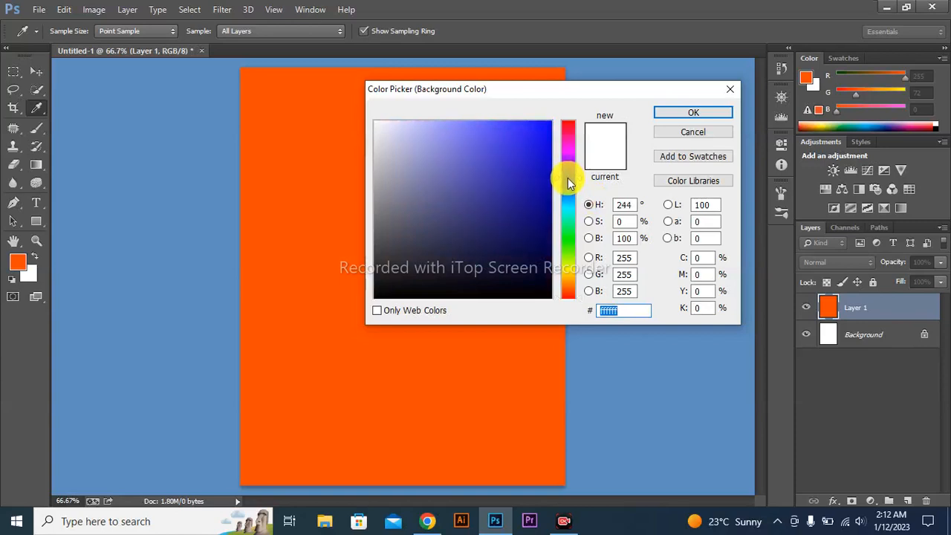
left_click_drag(513, 166, 556, 113)
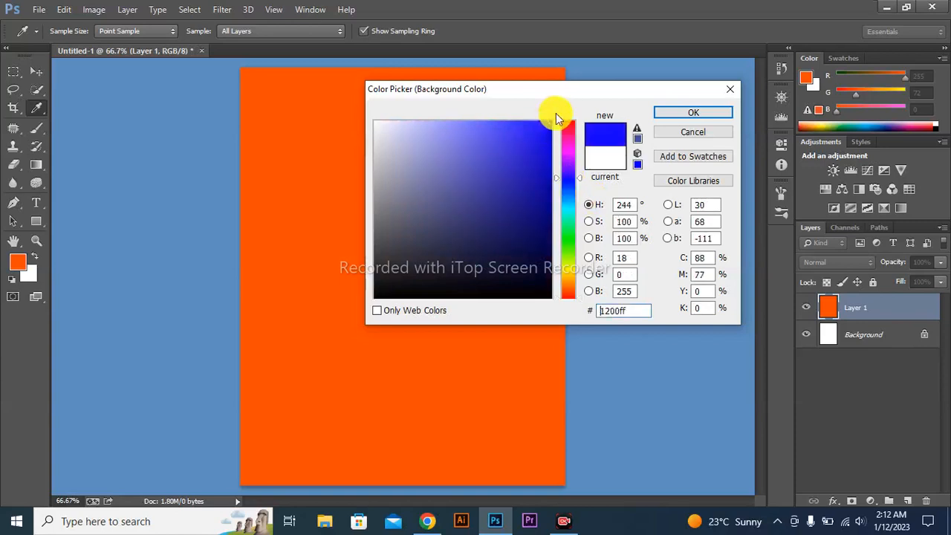
left_click(570, 167)
mouse_move(570, 167)
left_mouse_down()
mouse_move(543, 212)
mouse_move(549, 220)
left_mouse_up()
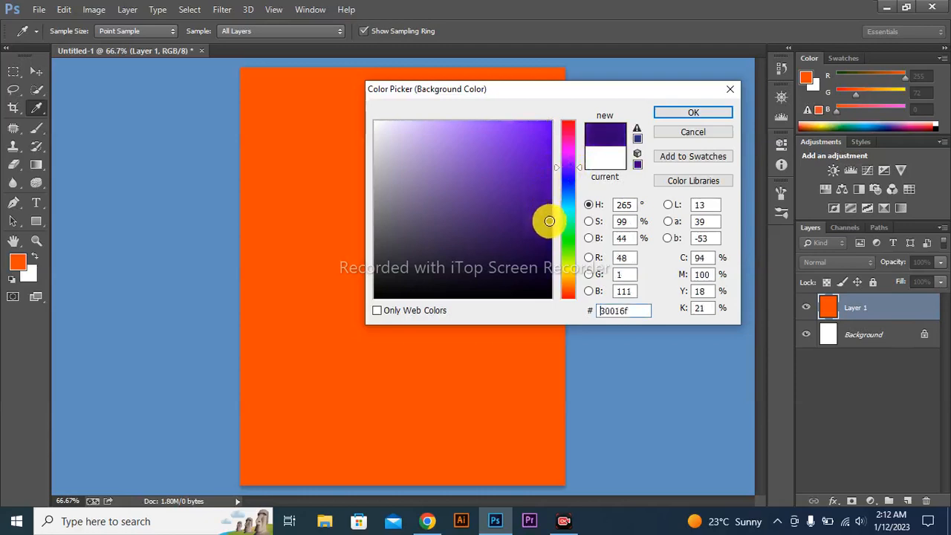
key("Return")
Add a new layer above the orange one and fill it with the dark purple background colour
key("m")
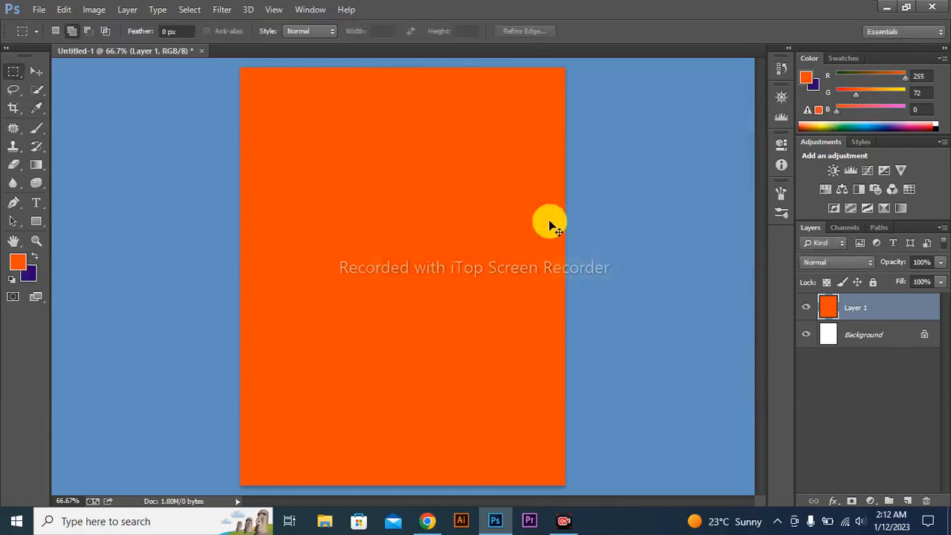
key("ctrl+shift+n")
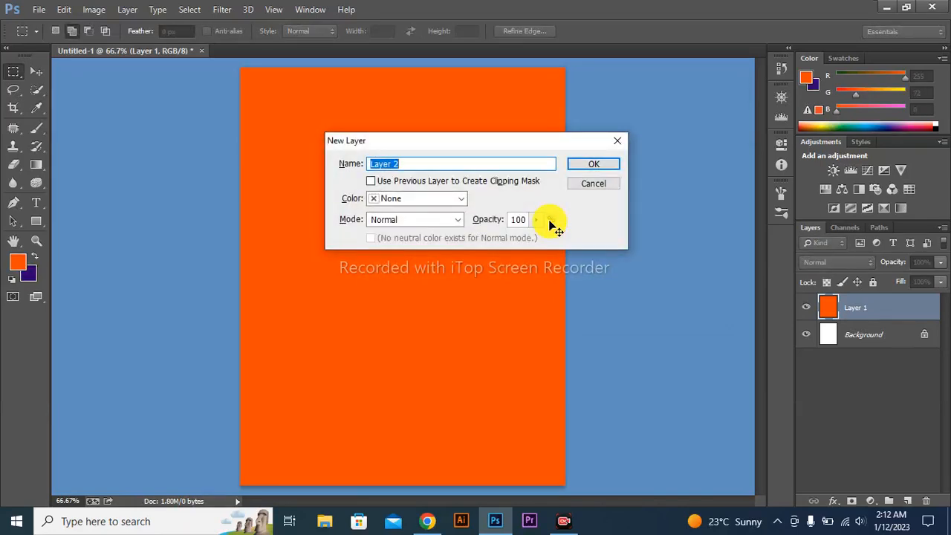
key("Return")
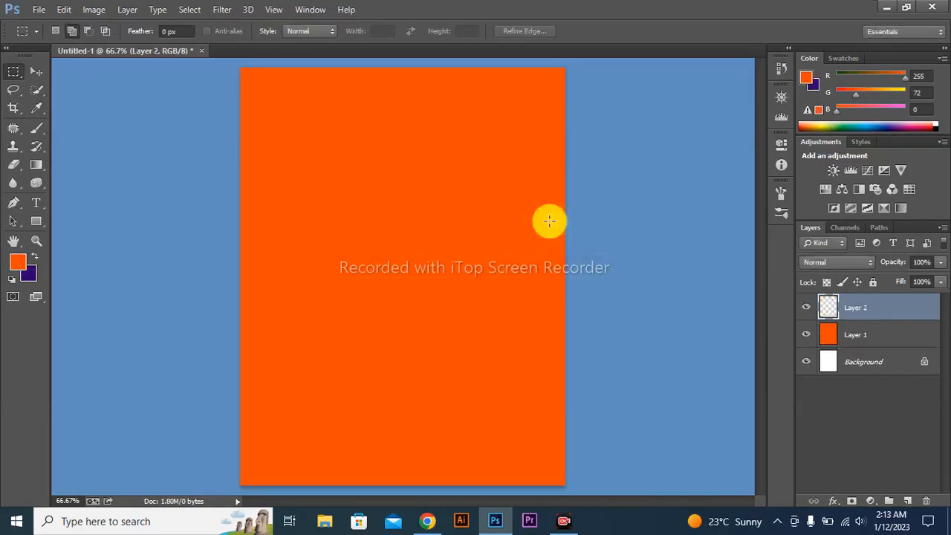
key("ctrl+BackSpace")
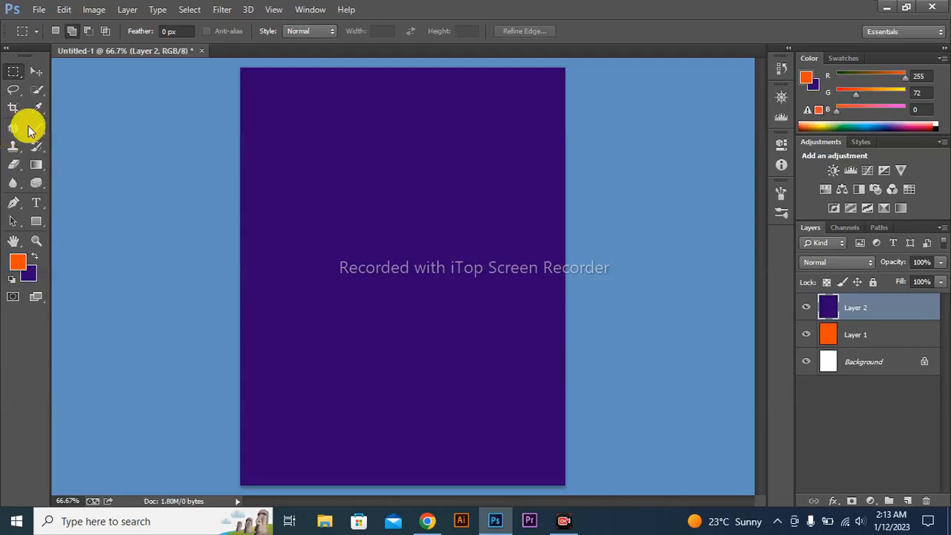
Erase a soft round glow at the centre of the purple layer with an 800 px Eraser at 0% hardness
left_click(13, 165)
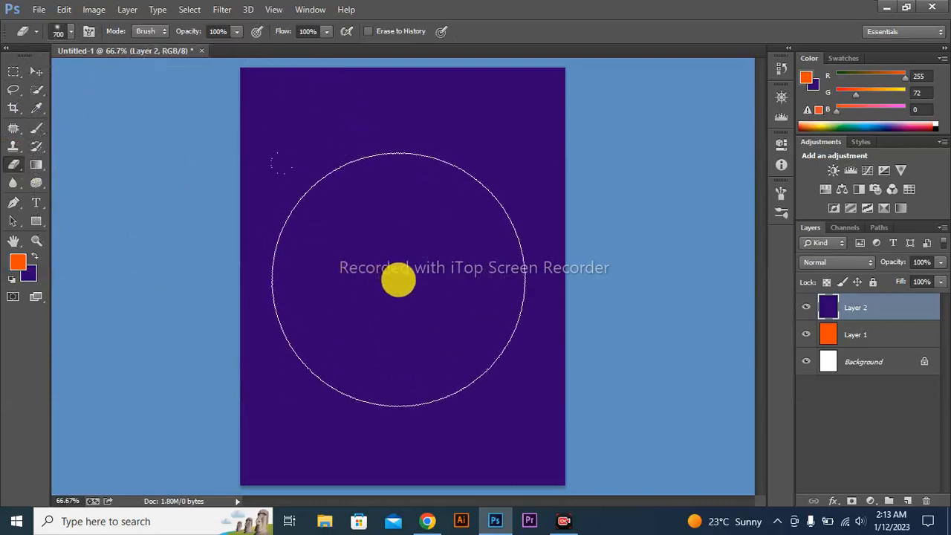
left_click(72, 33)
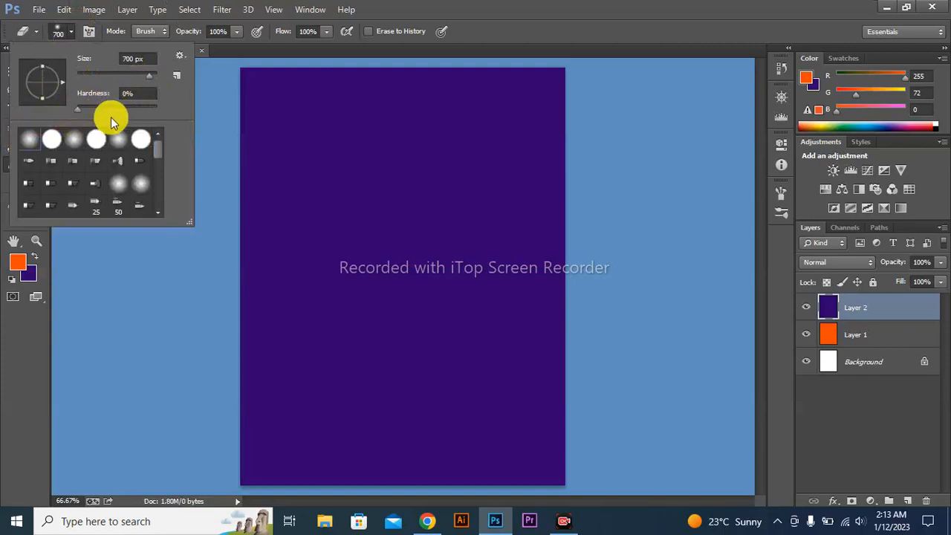
left_click(84, 356)
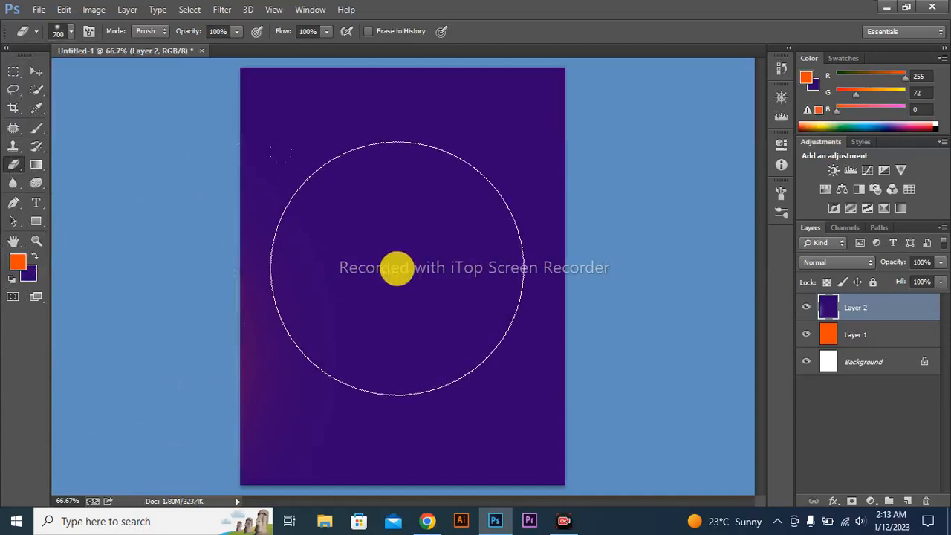
key("bracketright")
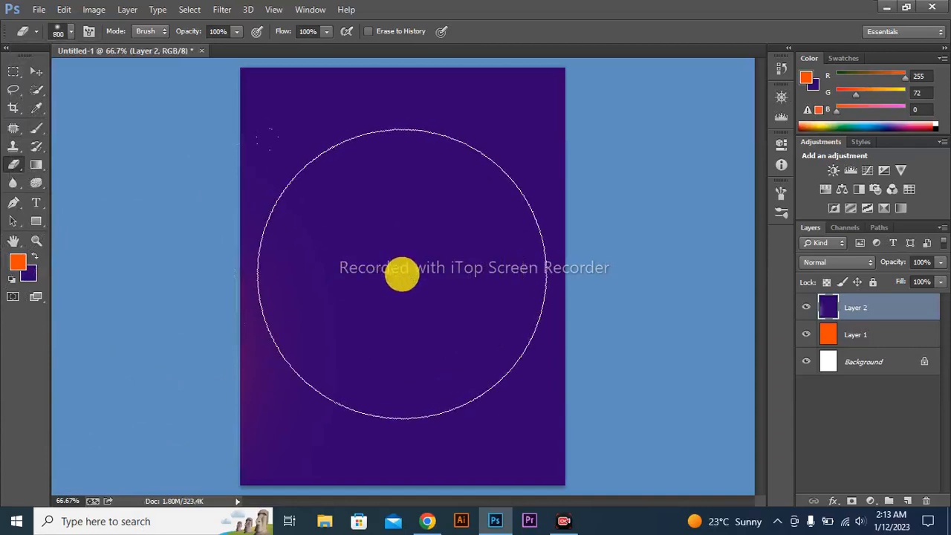
left_click(402, 273)
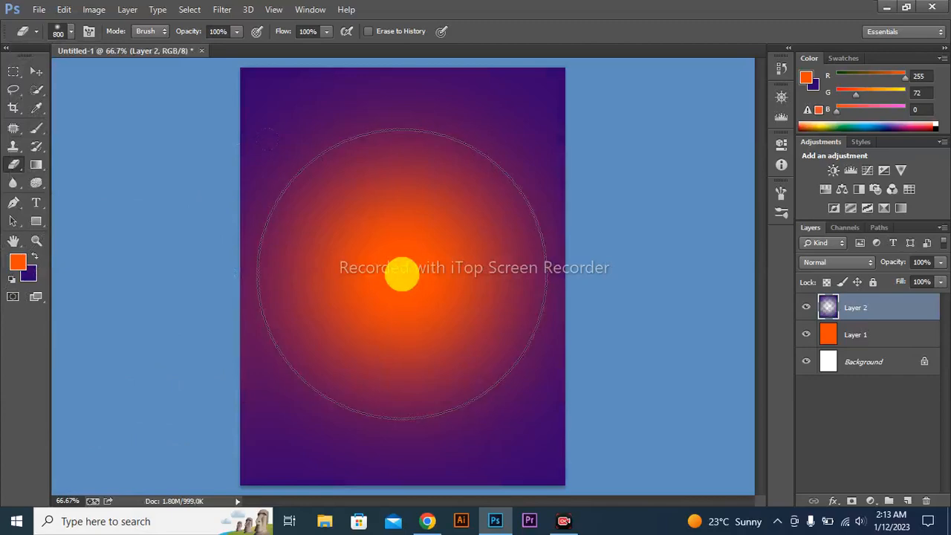
mouse_move(402, 273)
left_mouse_down()
mouse_move(367, 226)
mouse_move(423, 205)
mouse_move(457, 291)
mouse_move(428, 314)
mouse_move(401, 306)
mouse_move(389, 286)
mouse_move(401, 268)
mouse_move(428, 268)
mouse_move(444, 330)
mouse_move(420, 339)
mouse_move(380, 307)
mouse_move(375, 269)
mouse_move(397, 237)
mouse_move(448, 266)
mouse_move(437, 329)
mouse_move(449, 329)
mouse_move(457, 320)
mouse_move(397, 308)
mouse_move(456, 319)
mouse_move(369, 276)
mouse_move(478, 179)
mouse_move(415, 214)
mouse_move(371, 261)
mouse_move(398, 159)
mouse_move(531, 237)
mouse_move(495, 232)
mouse_move(440, 245)
mouse_move(114, 121)
mouse_move(89, 100)
left_mouse_up()
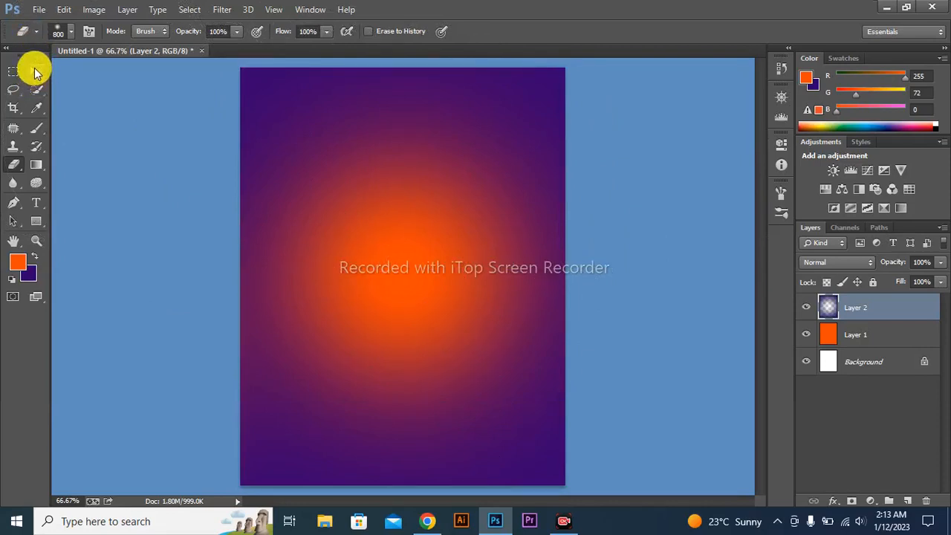
Add a new layer on top and make a rectangular selection just inside the canvas edges
left_click(34, 70)
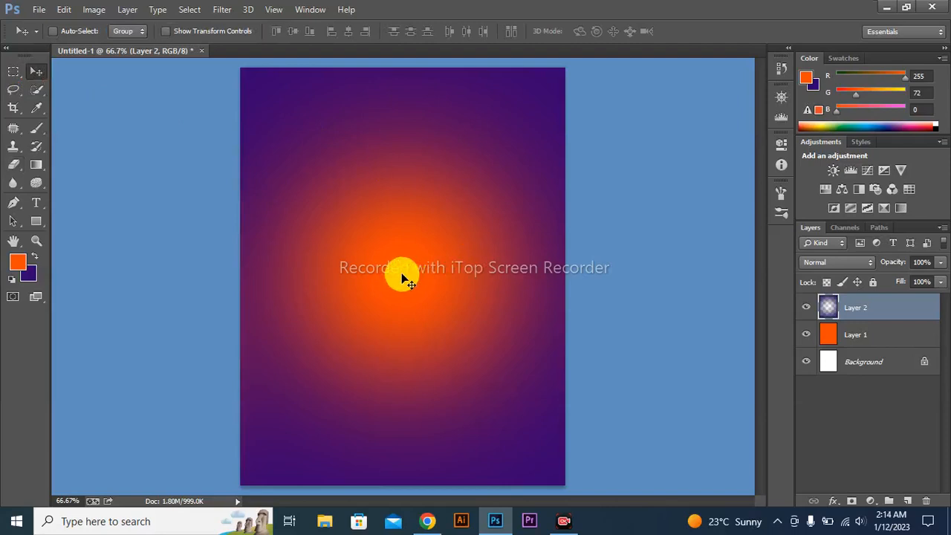
key("ctrl+shift+n")
key("Return")
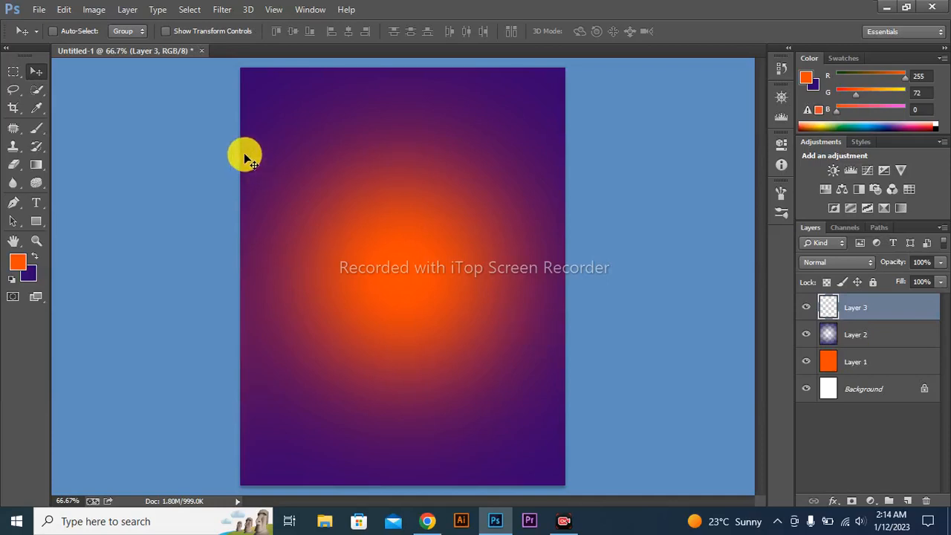
left_click(15, 73)
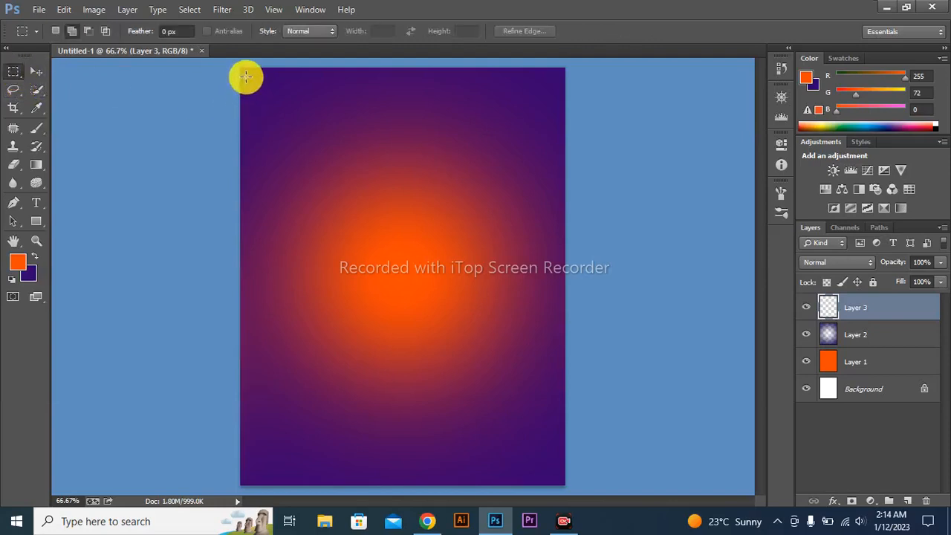
left_click_drag(246, 74, 557, 477)
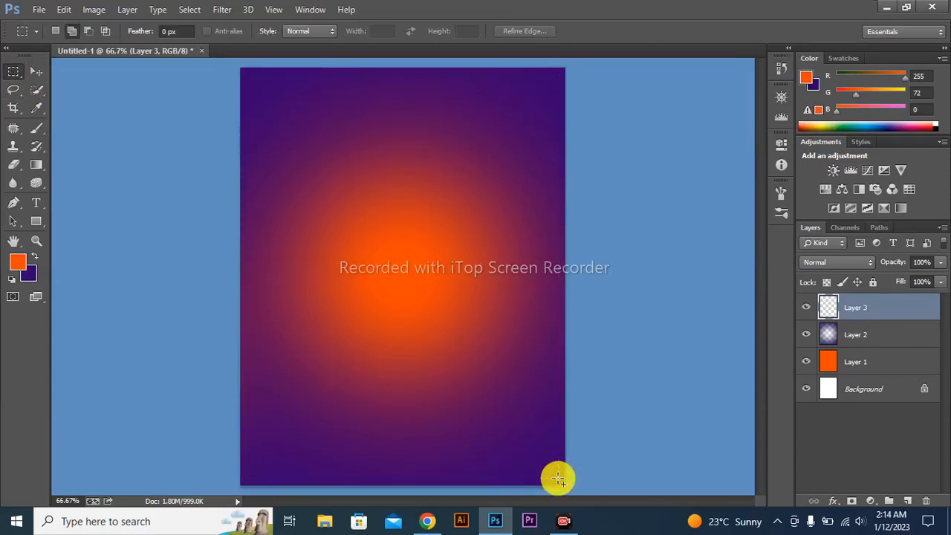
Stroke the rectangular selection with a 5 px white line, located inside, in Normal mode at 100% opacity
left_click(64, 9)
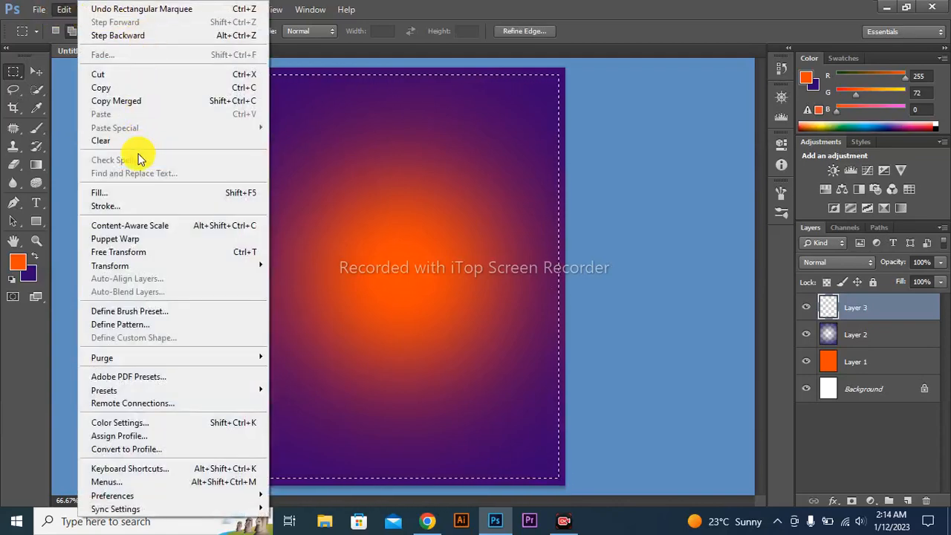
left_click(141, 208)
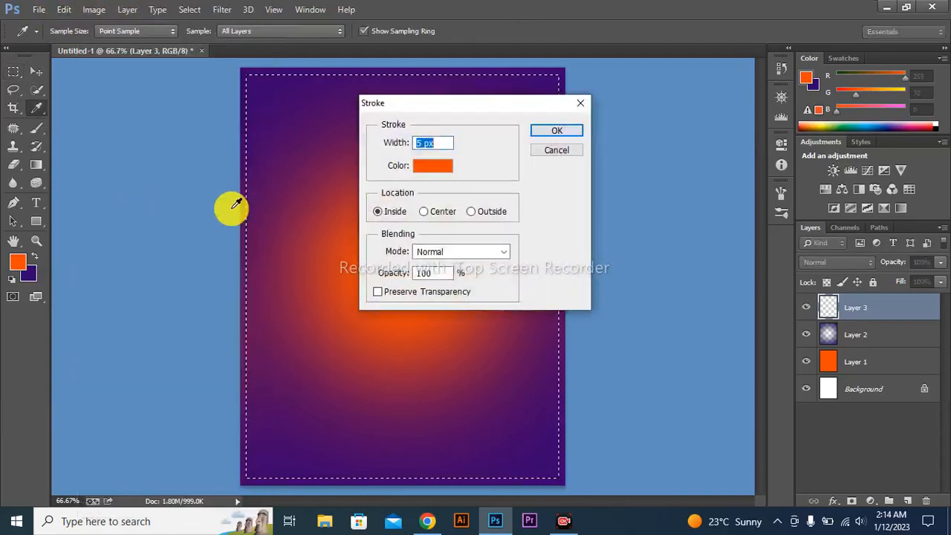
left_click(434, 166)
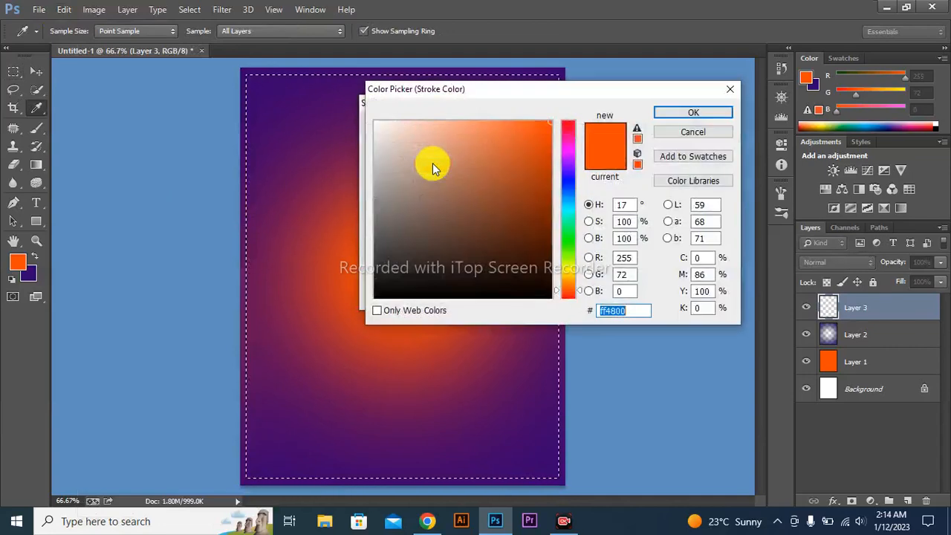
left_click_drag(544, 246, 391, 310)
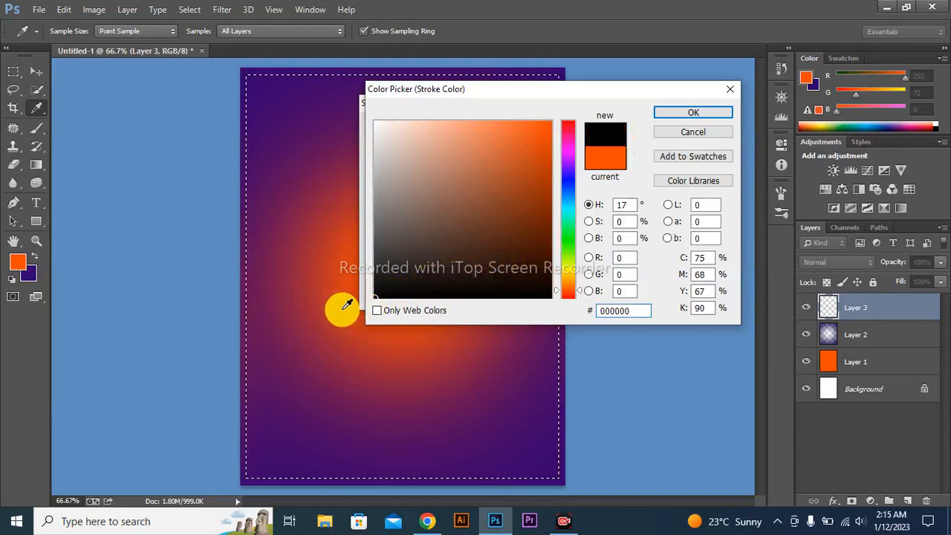
mouse_move(388, 215)
left_mouse_down()
mouse_move(379, 121)
mouse_move(350, 108)
left_mouse_up()
key("Return")
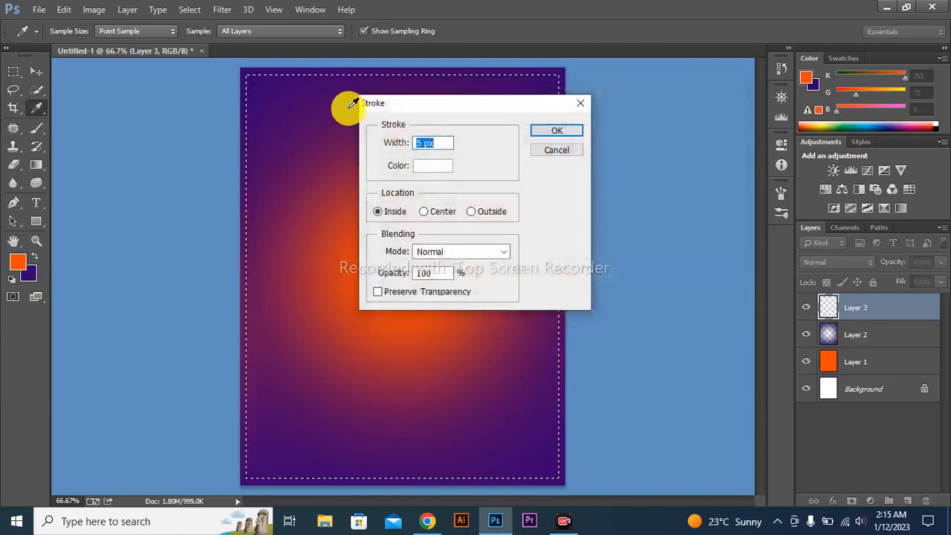
left_click(561, 133)
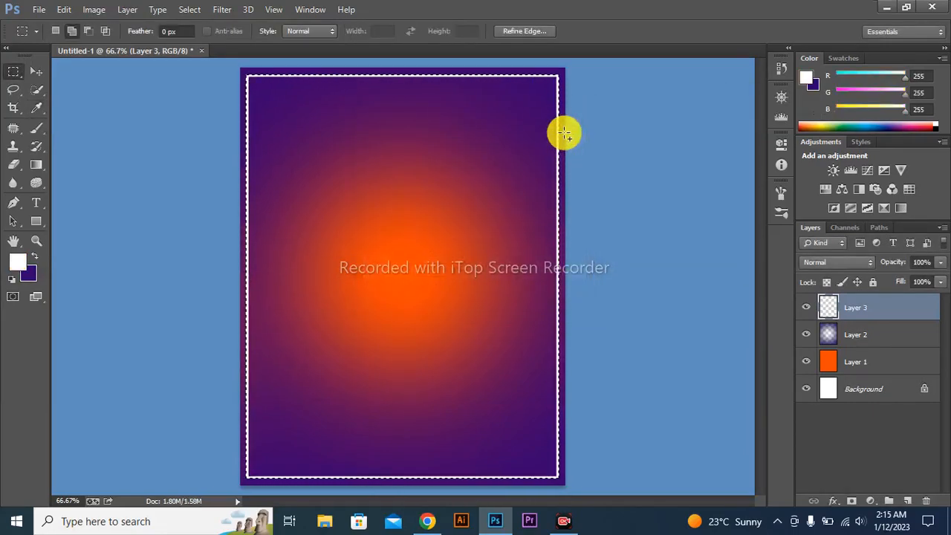
Deselect the border's rectangular selection and add a new layer above it
left_click(565, 133)
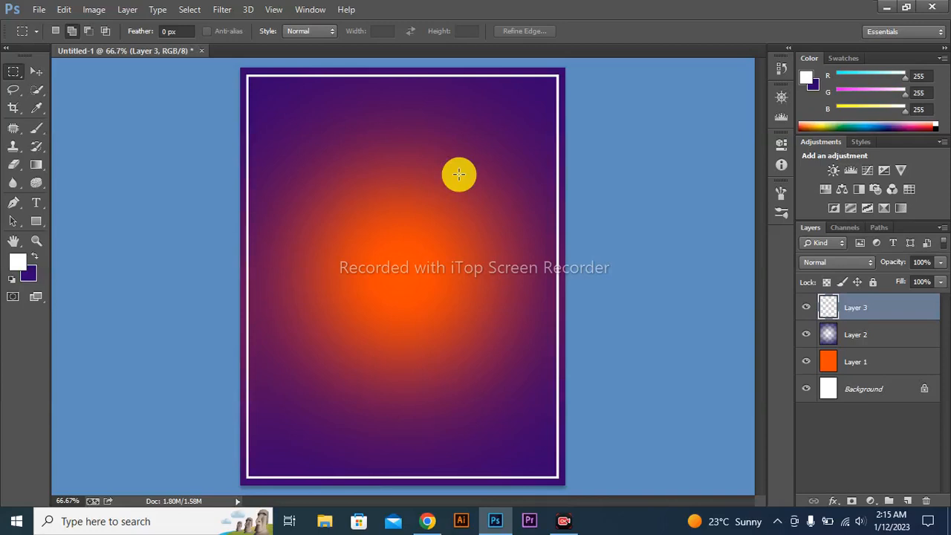
key("ctrl+shift+n")
key("Return")
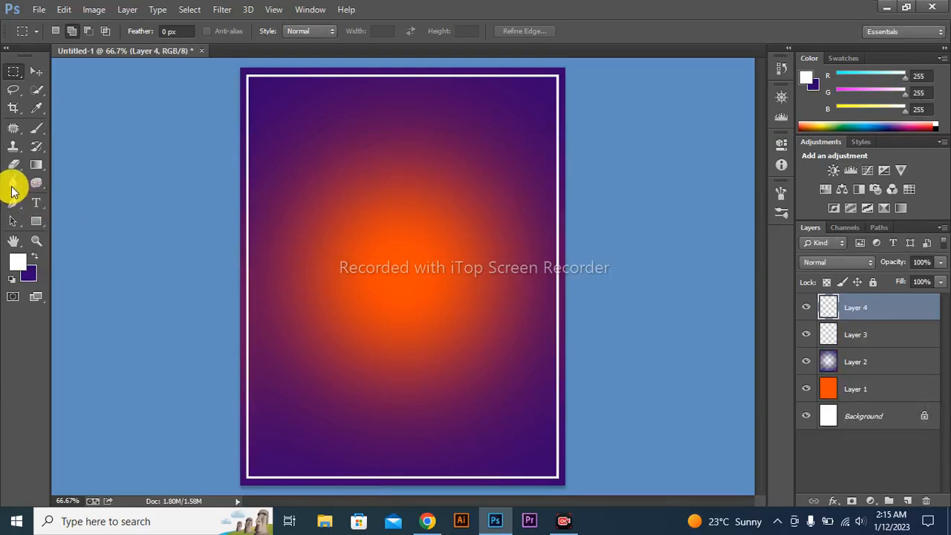
Add the text TOGETHER in the upper part of the poster, below the top border line
left_click(39, 205)
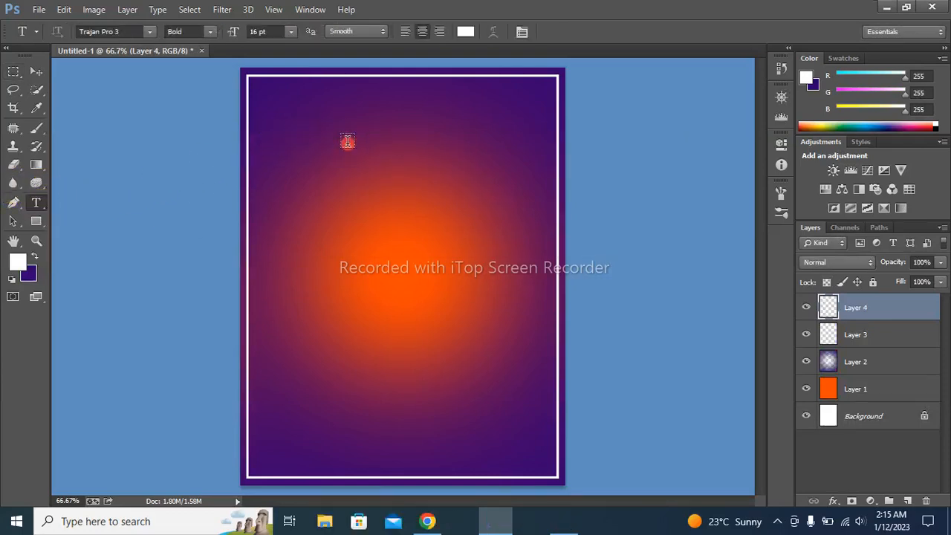
left_click(347, 141)
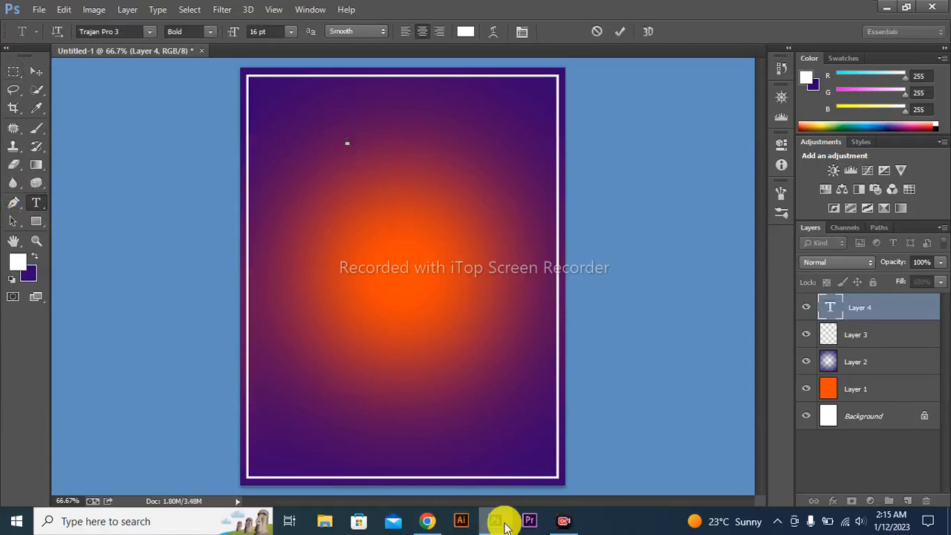
type("TOGETHER")
left_click(505, 524)
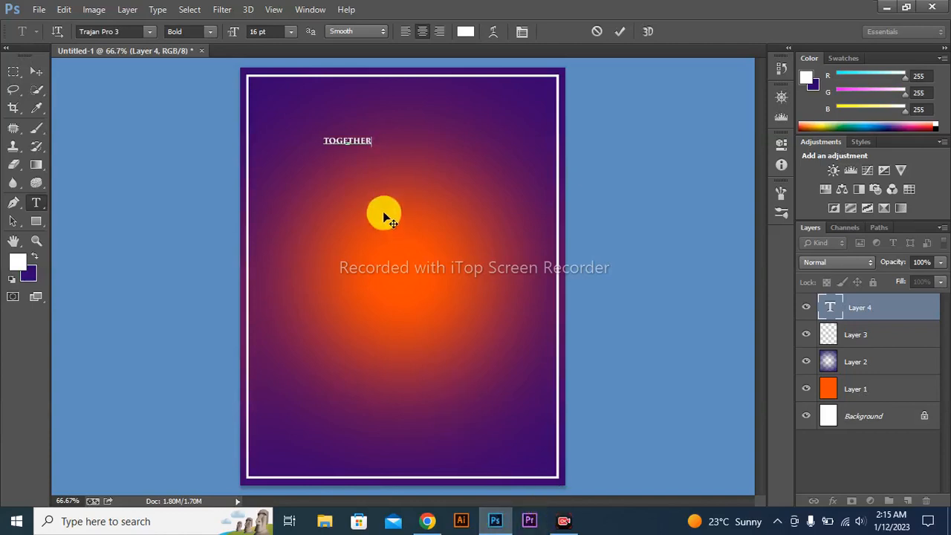
Set the font size of the TOGETHER text to 31 pt
left_click_drag(369, 140, 320, 141)
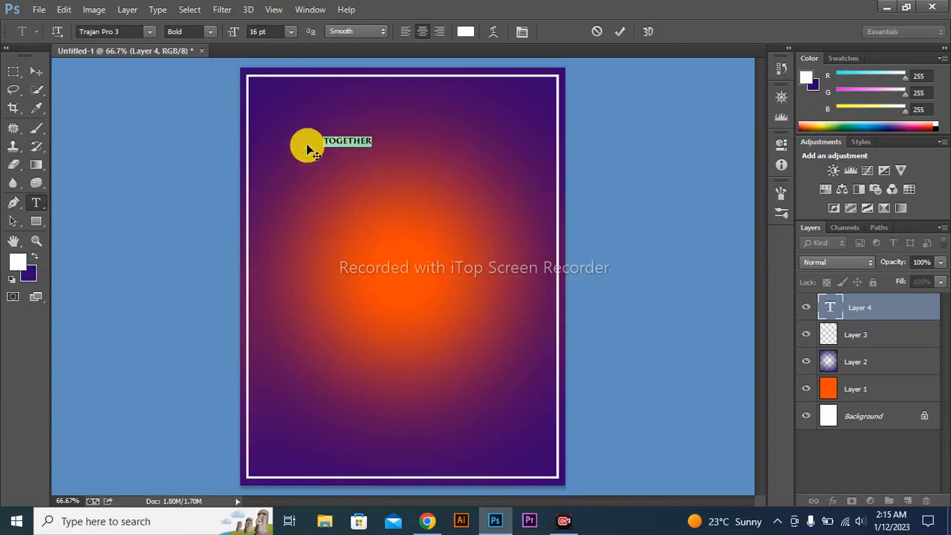
left_click_drag(234, 36, 248, 33)
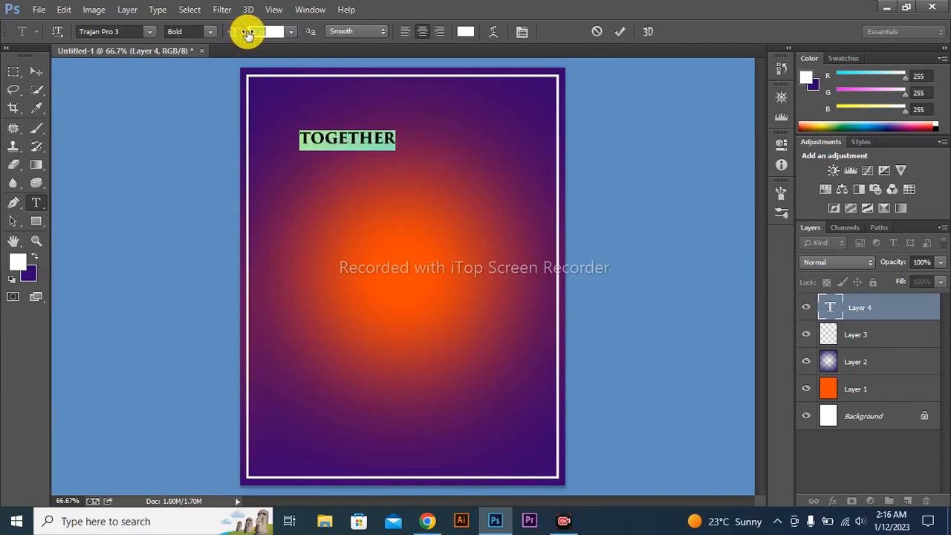
left_click_drag(249, 34, 247, 31)
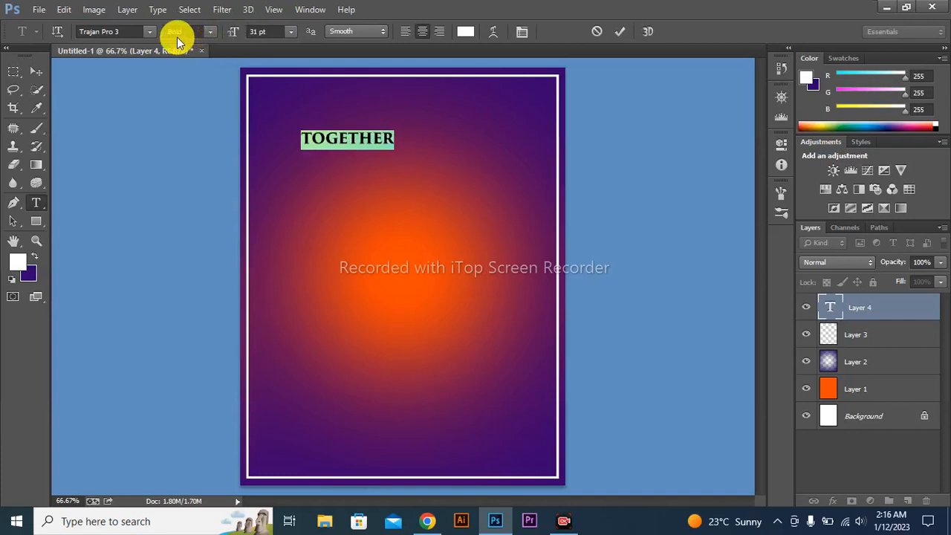
Try Trebuchet MS on the TOGETHER text, then change its font to Perpetua Titling
left_click(152, 31)
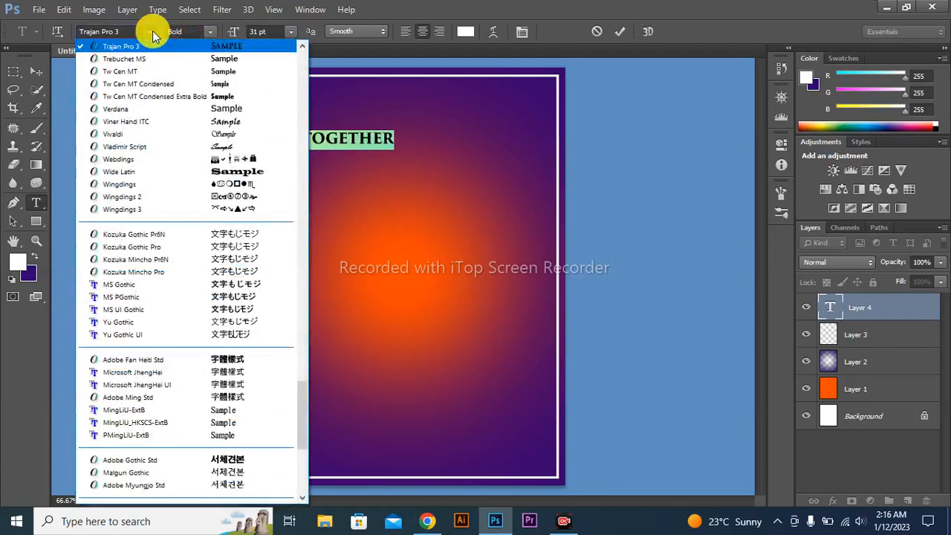
left_click(154, 59)
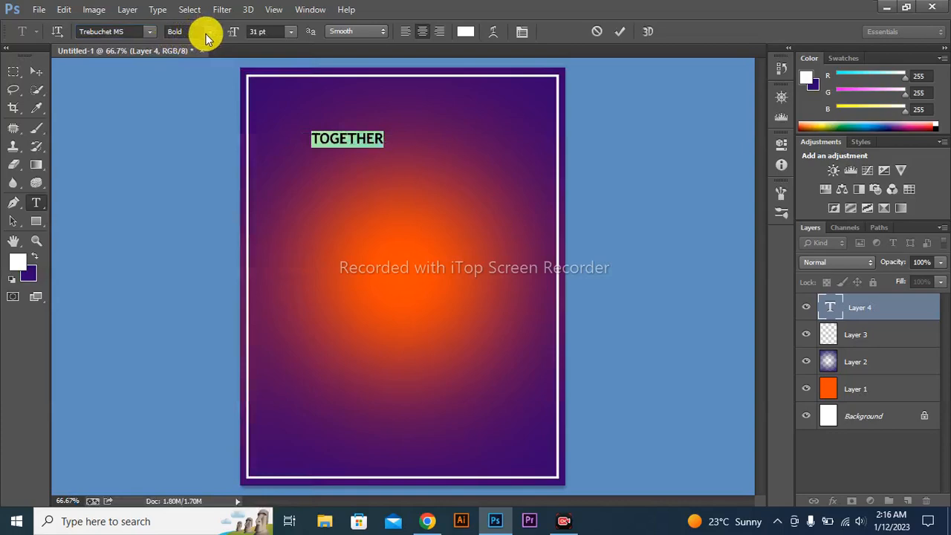
left_click(153, 30)
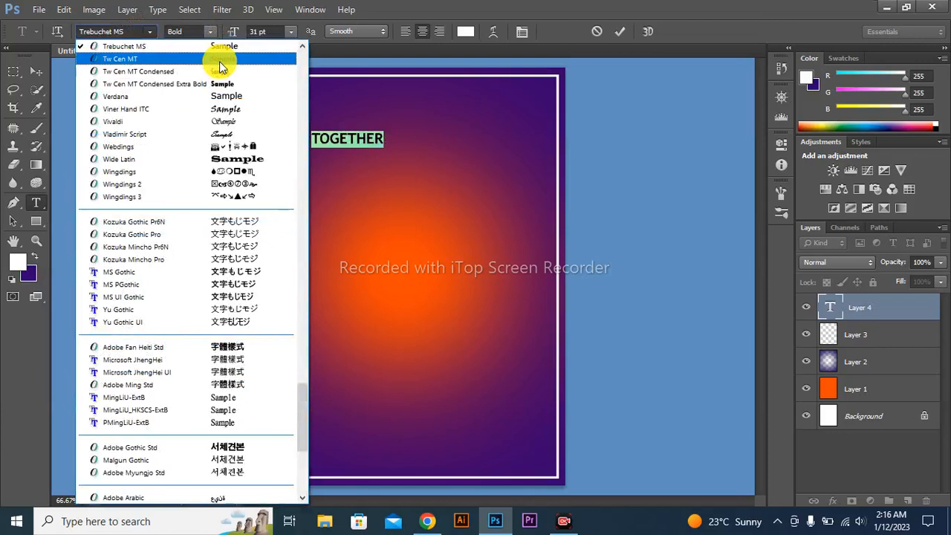
scroll(221, 69, "up", 10)
left_click(228, 113)
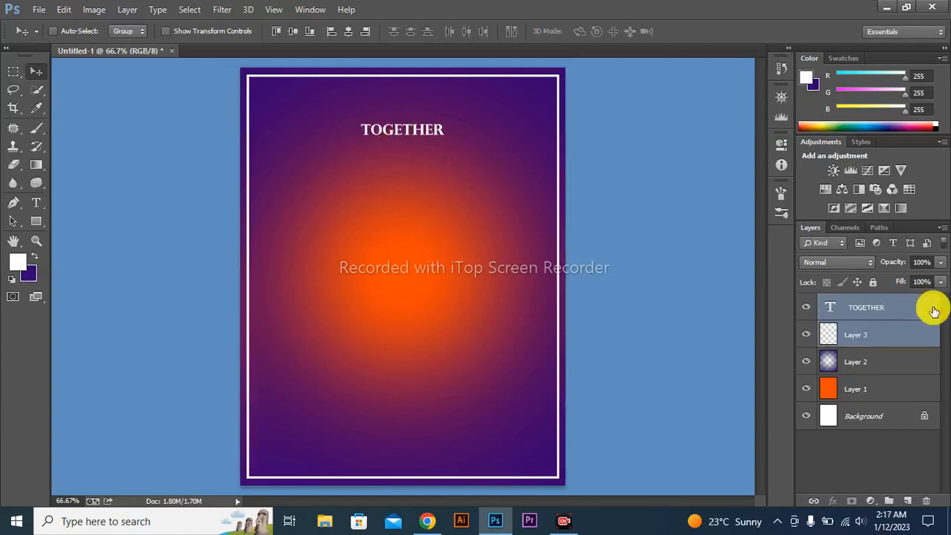
Duplicate the TOGETHER text layer and move the copy straight down to form a second line
left_click(885, 306)
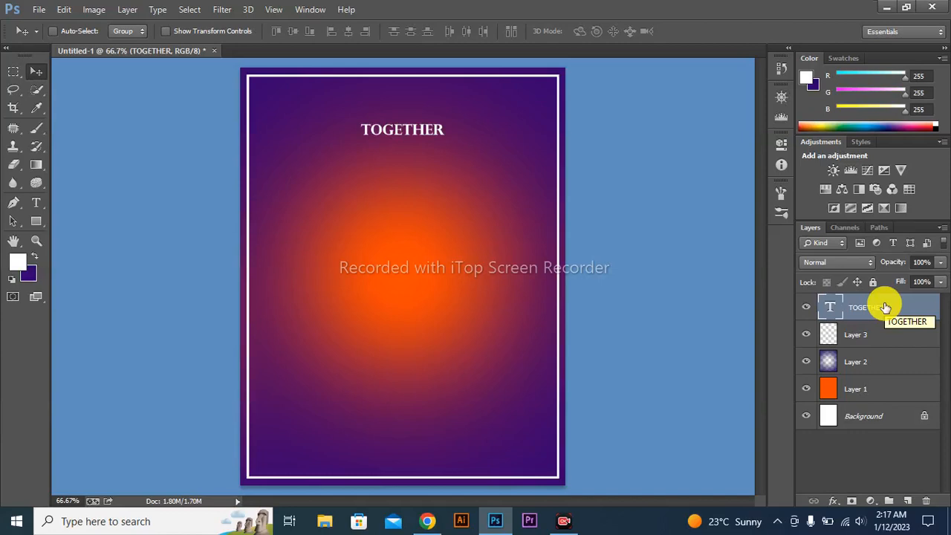
key("ctrl+j")
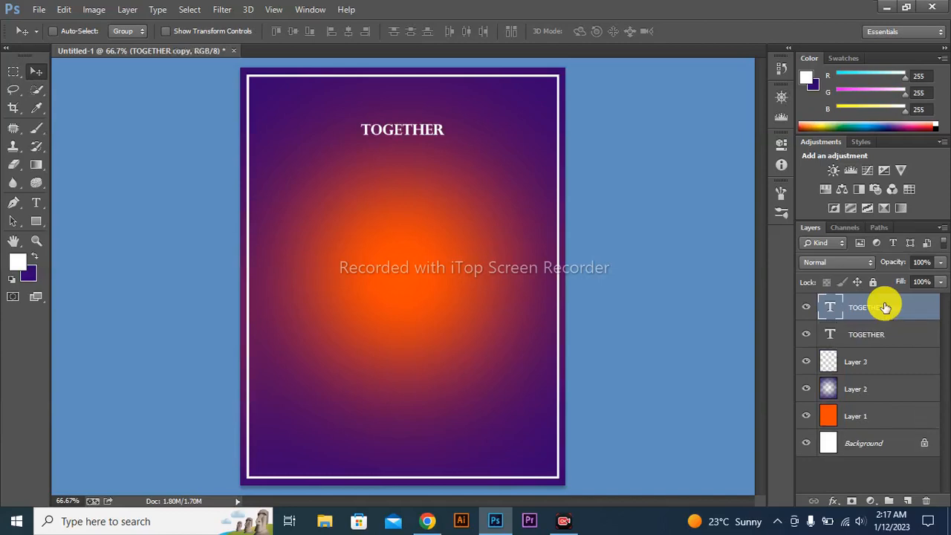
key("Down")
key("Down")
key("Down")
key("Down")
key("Down")
key("Down")
key("Down")
key("Down")
key("Down")
key("Down")
key("Down")
key("Down")
key("Down")
key("Down")
key("Down")
key("Down")
key("Down")
key("Down")
key("Down")
key("Down")
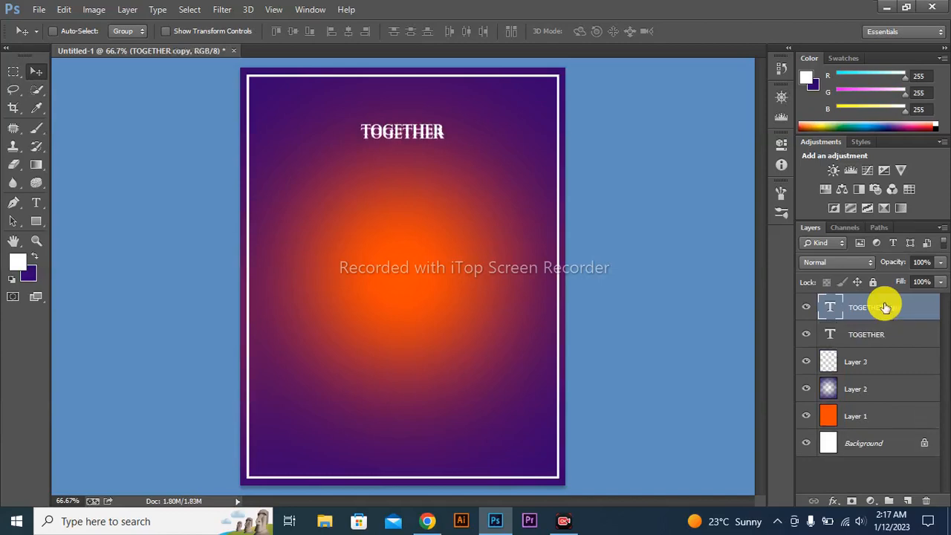
key("Down")
key("Down")
key("Down")
key("Down")
key("Down")
key("Down")
key("Down")
key("Down")
key("Down")
key("Down")
key("Down")
key("Down")
key("Down")
key("Down")
key("Down")
key("Down")
key("Down")
key("Down")
key("Down")
key("Down")
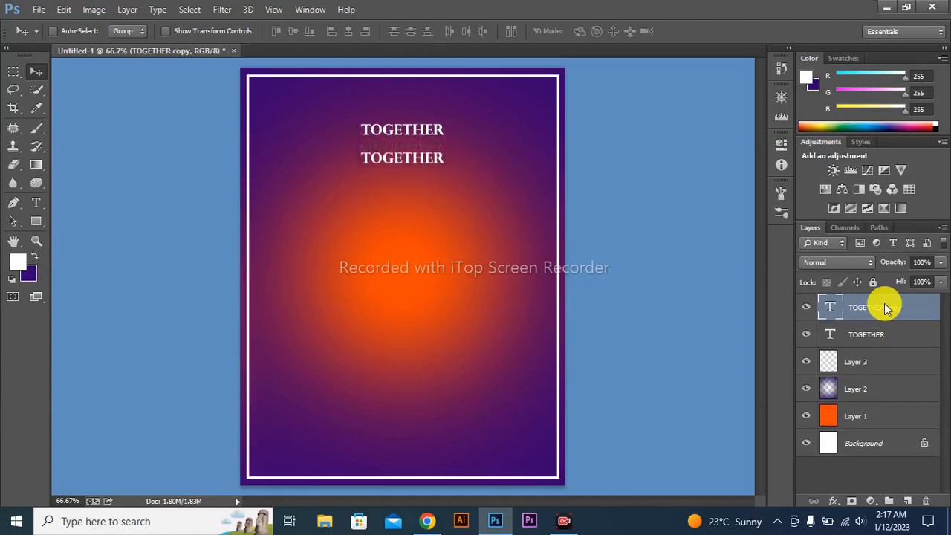
key("Up")
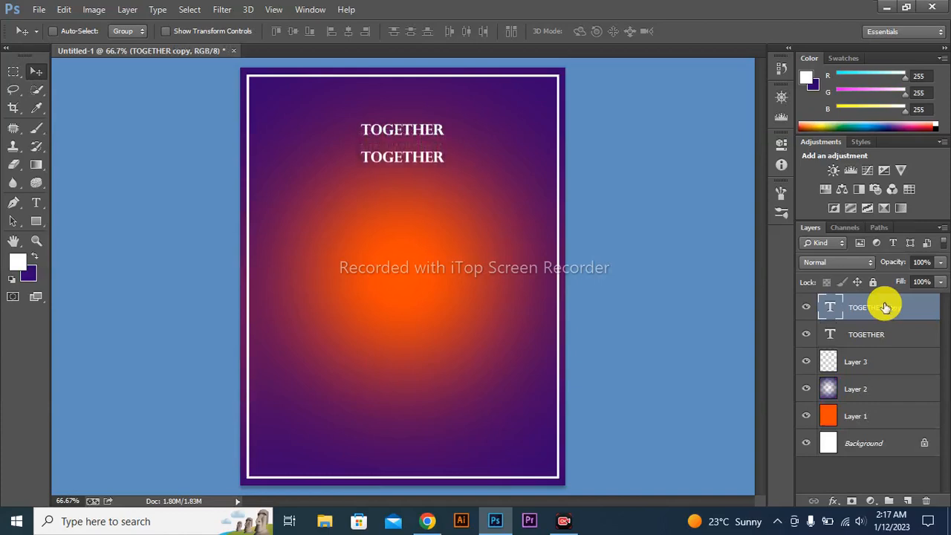
Replace the text of the lower TOGETHER copy with WITH THEIR FAMILIES
key("t")
left_click(404, 159)
key("BackSpace")
key("BackSpace")
key("BackSpace")
key("BackSpace")
key("BackSpace")
key("BackSpace")
key("BackSpace")
key("BackSpace")
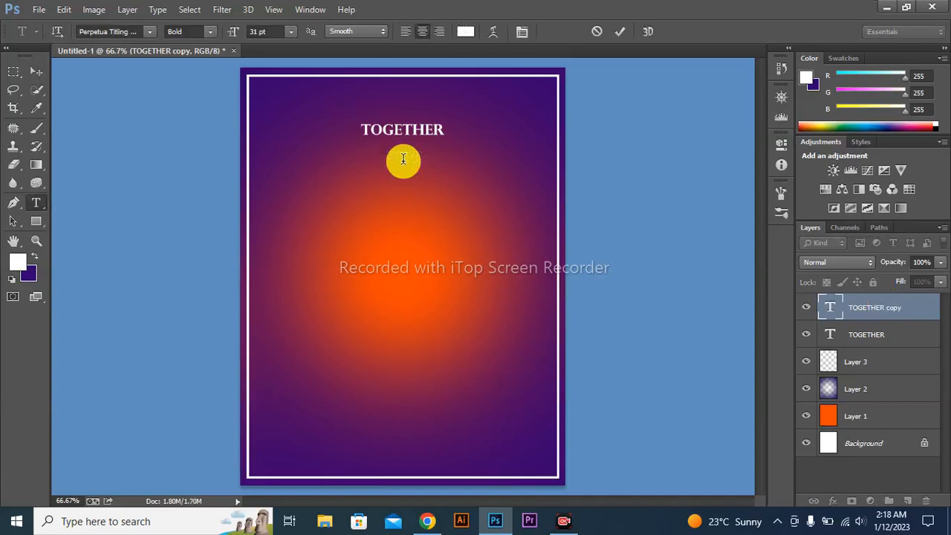
type("WITH TH")
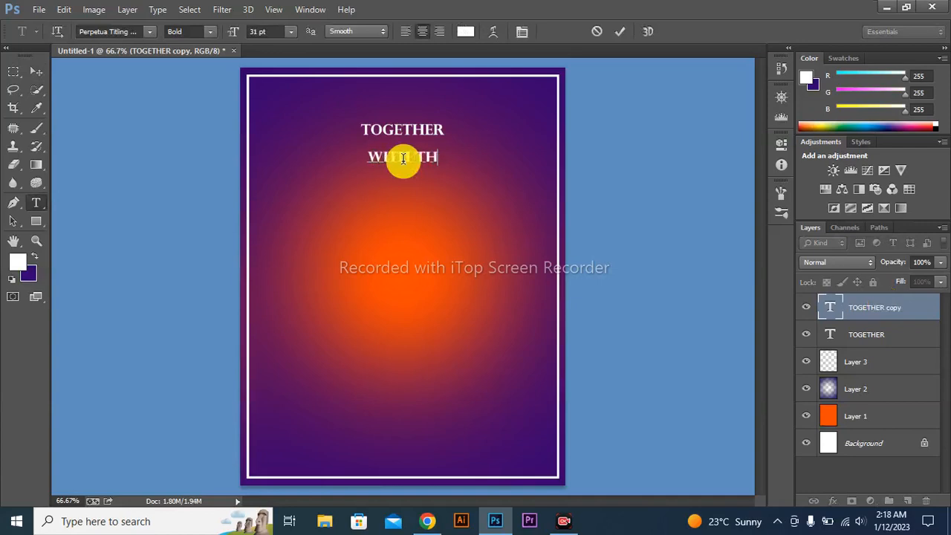
type("EIR FA")
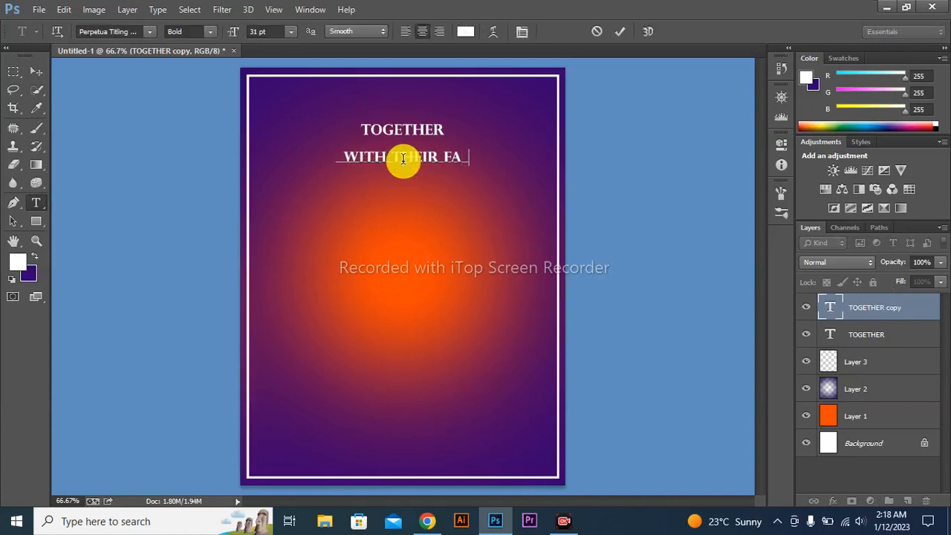
type("MILIES")
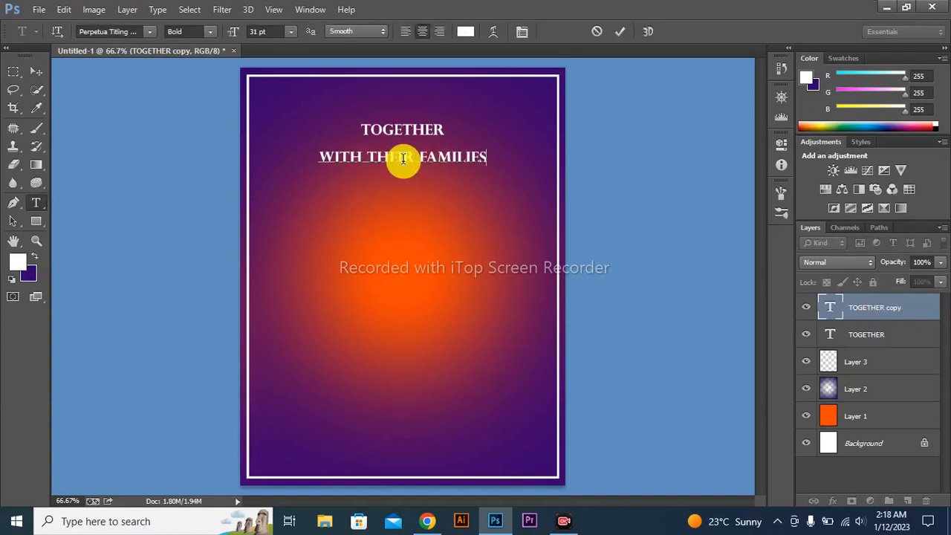
key("ctrl+Return")
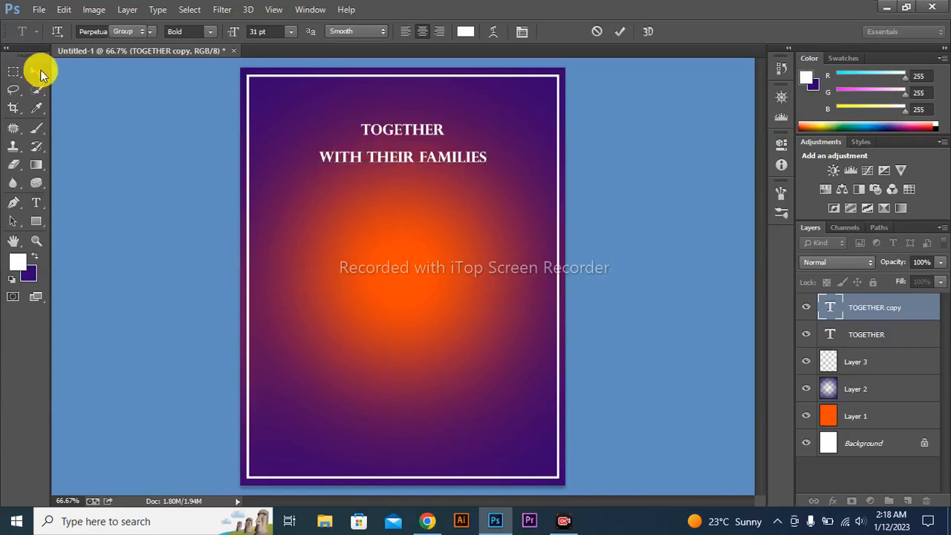
Nudge the WITH THEIR FAMILIES line up so it sits close beneath TOGETHER
left_click(39, 72)
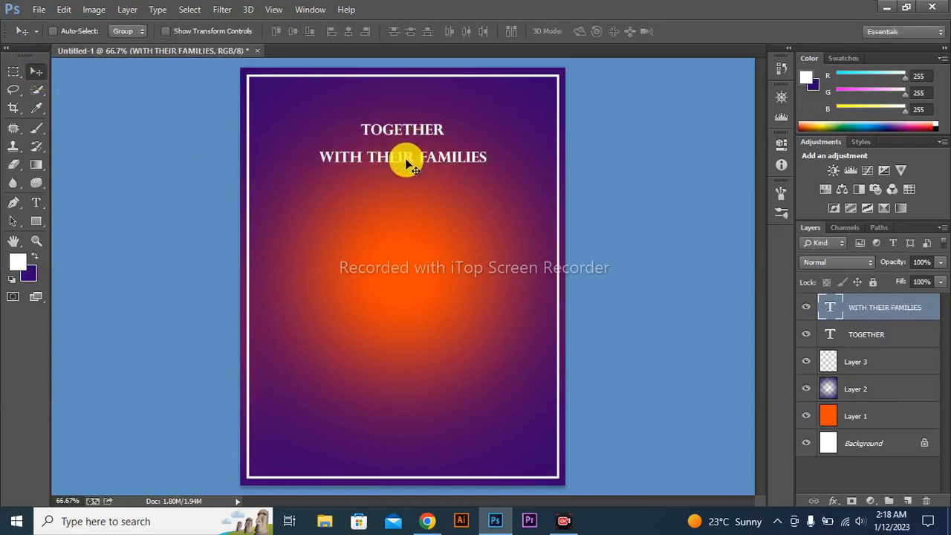
key("Up")
key("Up")
key("Up")
key("Up")
key("Up")
key("Up")
key("Up")
key("Up")
key("Up")
key("Up")
key("Up")
key("Up")
key("Up")
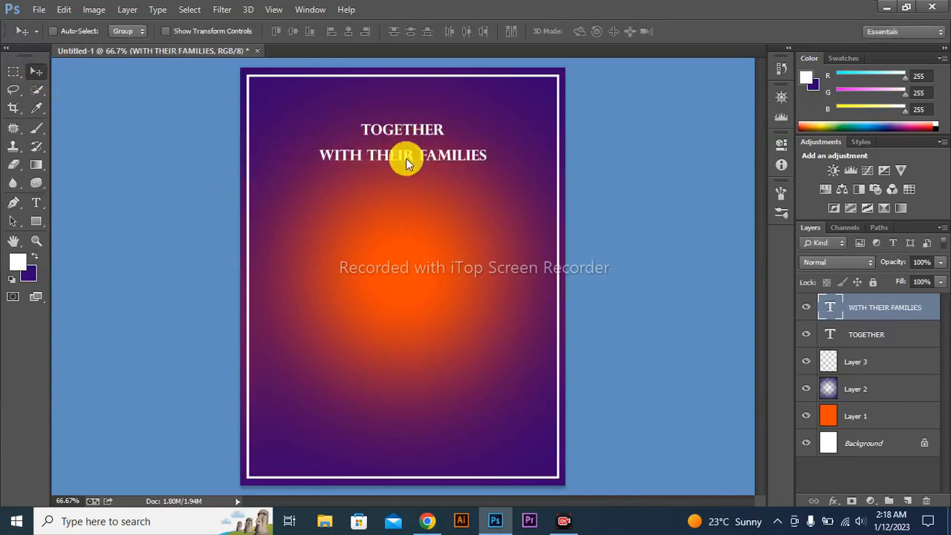
key("Up")
key("Up")
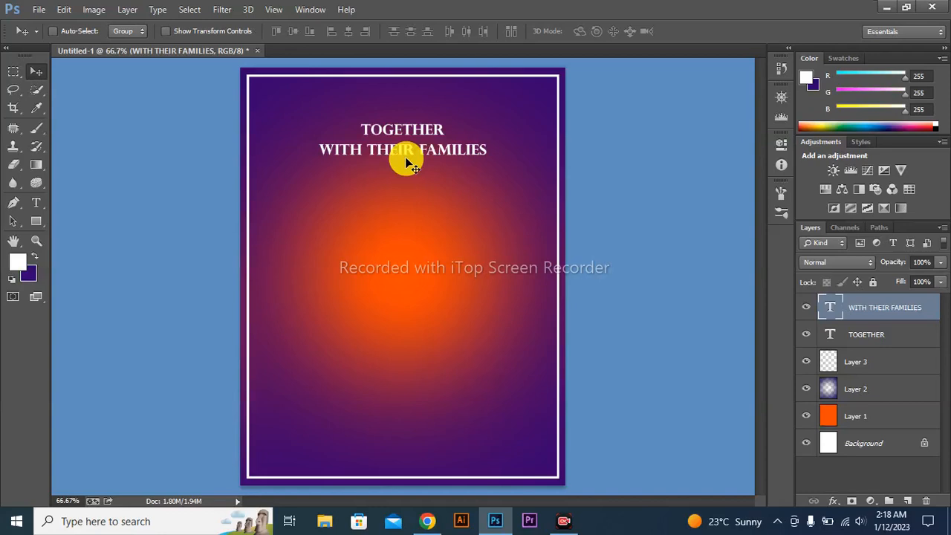
Duplicate the WITH THEIR FAMILIES layer and move the copy down, leaving a gap below the original
key("ctrl+j")
key("Down")
key("Down")
key("Down")
key("Down")
key("Down")
key("Down")
key("Down")
key("Down")
key("Down")
key("Down")
key("Down")
key("Down")
key("Down")
key("Down")
key("Down")
key("Down")
key("Down")
key("Down")
key("Down")
key("Down")
key("Down")
key("Down")
key("Down")
key("Down")
key("Down")
key("Down")
key("Down")
key("Down")
key("Down")
key("Down")
key("Down")
key("Down")
key("Down")
key("Down")
key("Down")
key("Down")
key("Down")
key("Down")
key("Down")
key("Down")
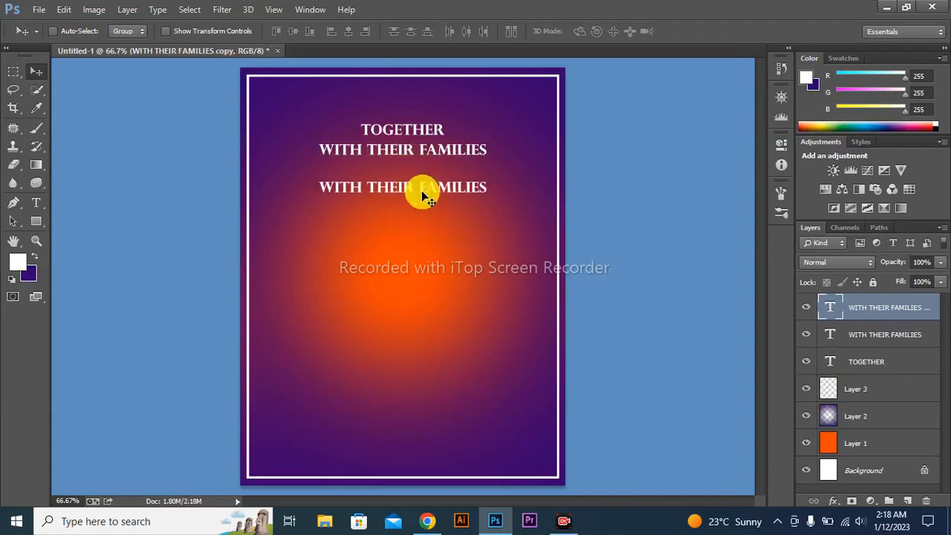
Replace the text of the lower WITH THEIR FAMILIES copy with BRIDE
key("t")
left_click(484, 188)
left_click_drag(484, 188, 234, 206)
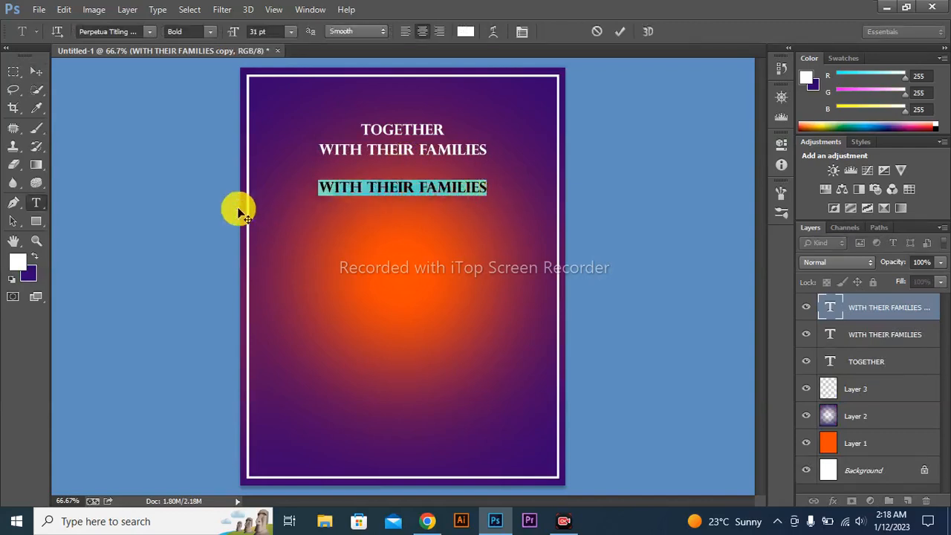
key("BackSpace")
type("BR")
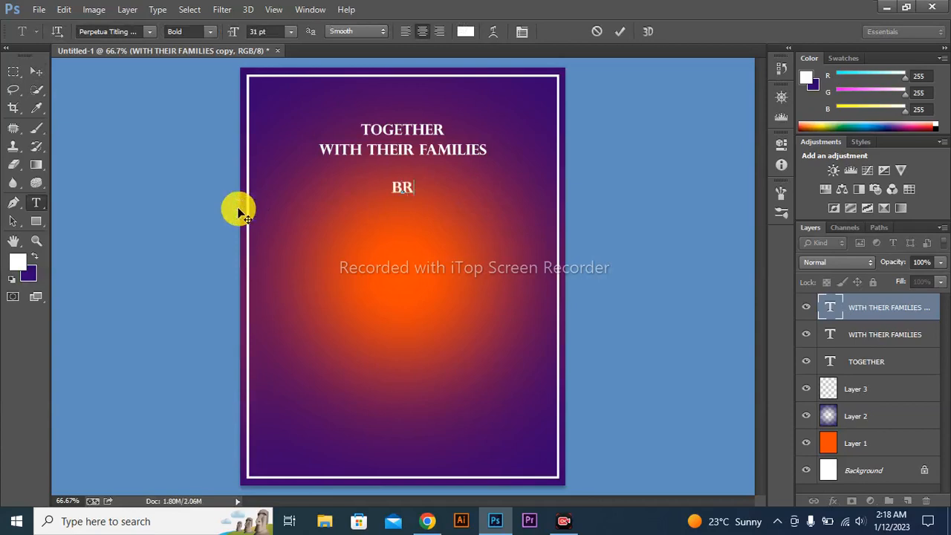
type("IDE")
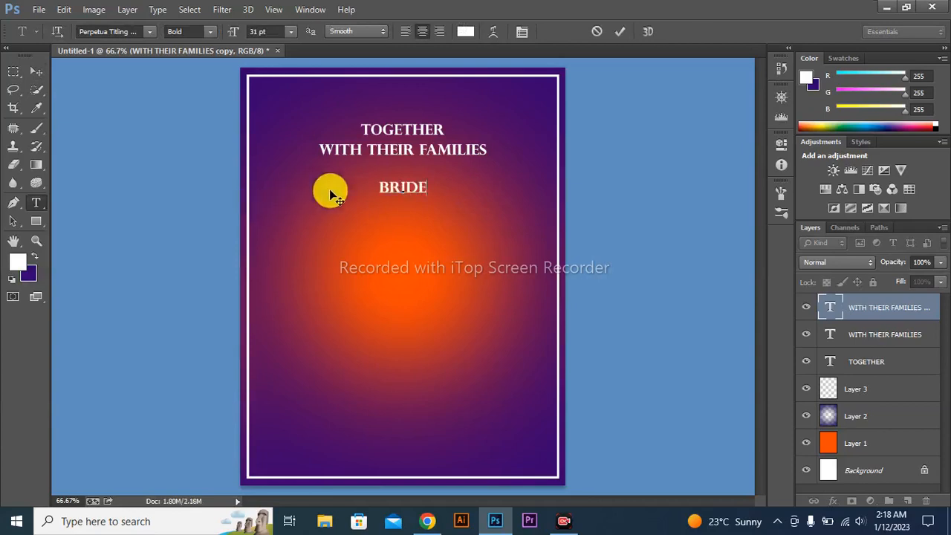
Set the font size of the BRIDE text to 58 pt
left_click_drag(425, 188, 316, 197)
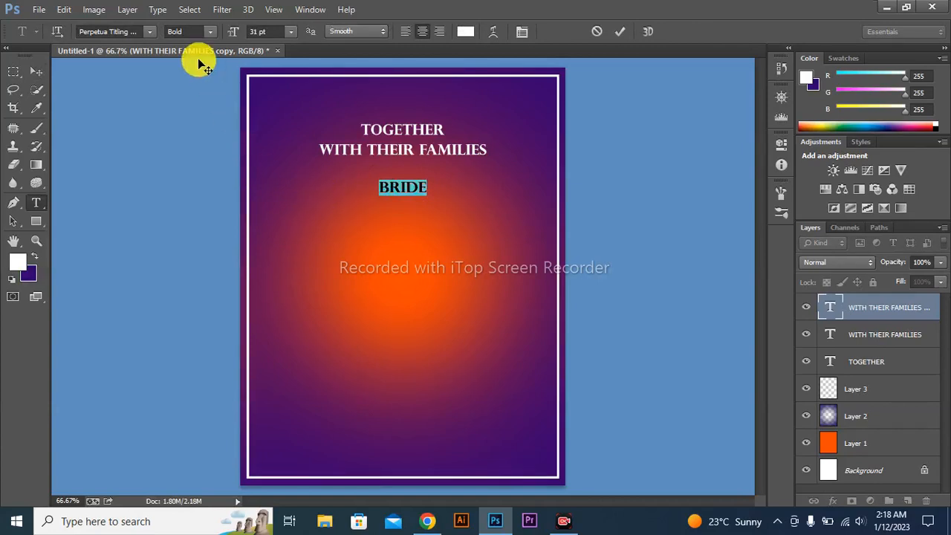
left_click_drag(230, 35, 210, 29)
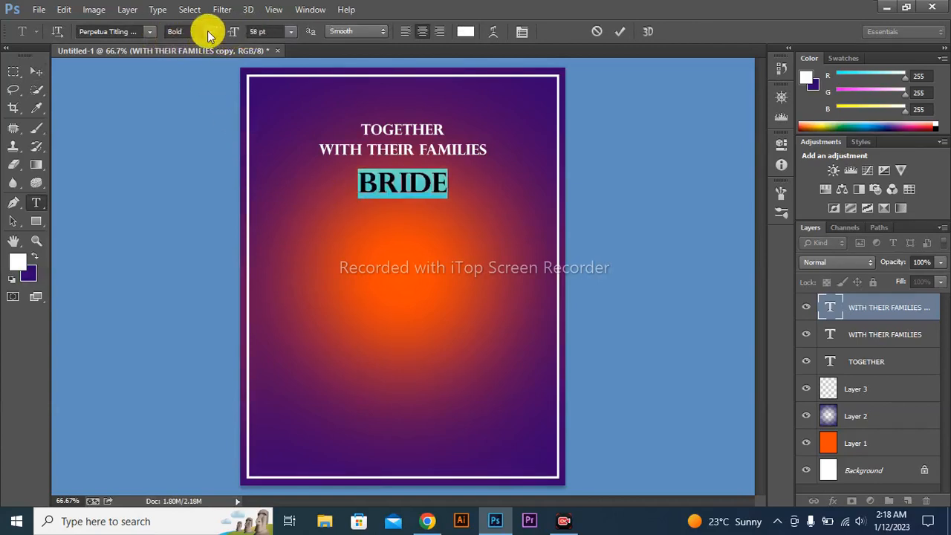
left_click(147, 32)
left_click(542, 349)
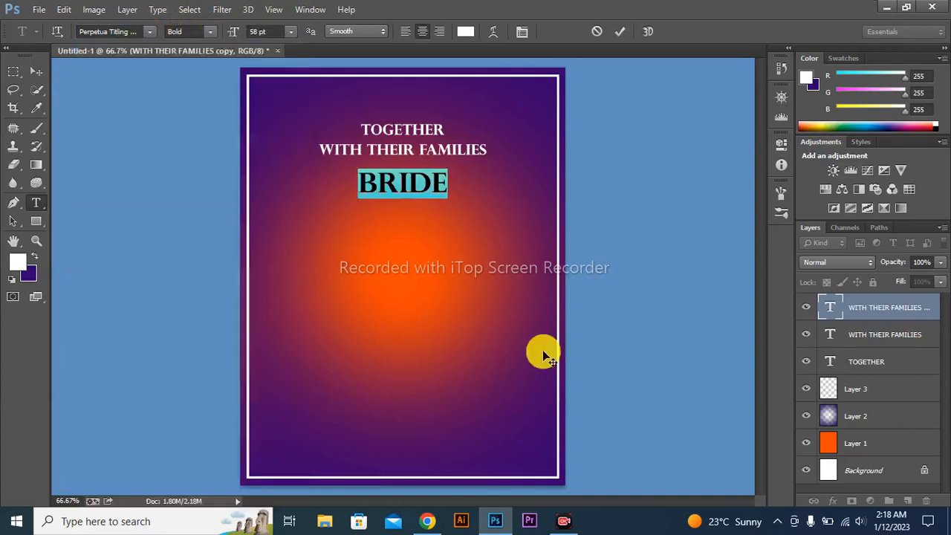